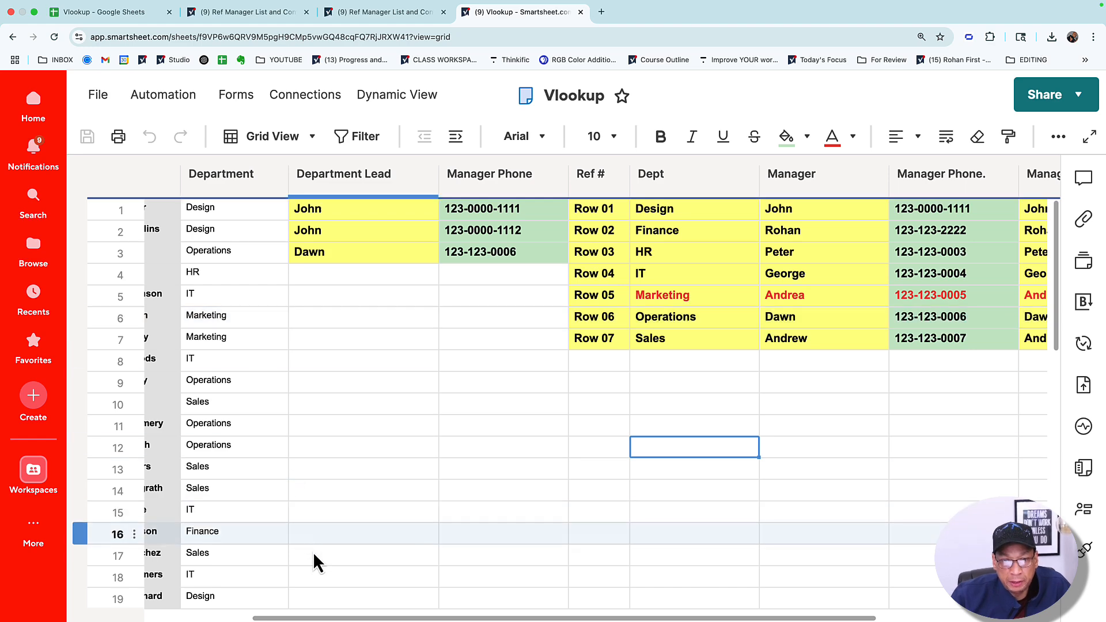
- Examine the employee list's Department, Department Lead and Manager Phone columns and the reference table from Ref # to Max Rate
{"action": "left_click_drag", "start_coordinate": [334, 619], "coordinate": [227, 612]}
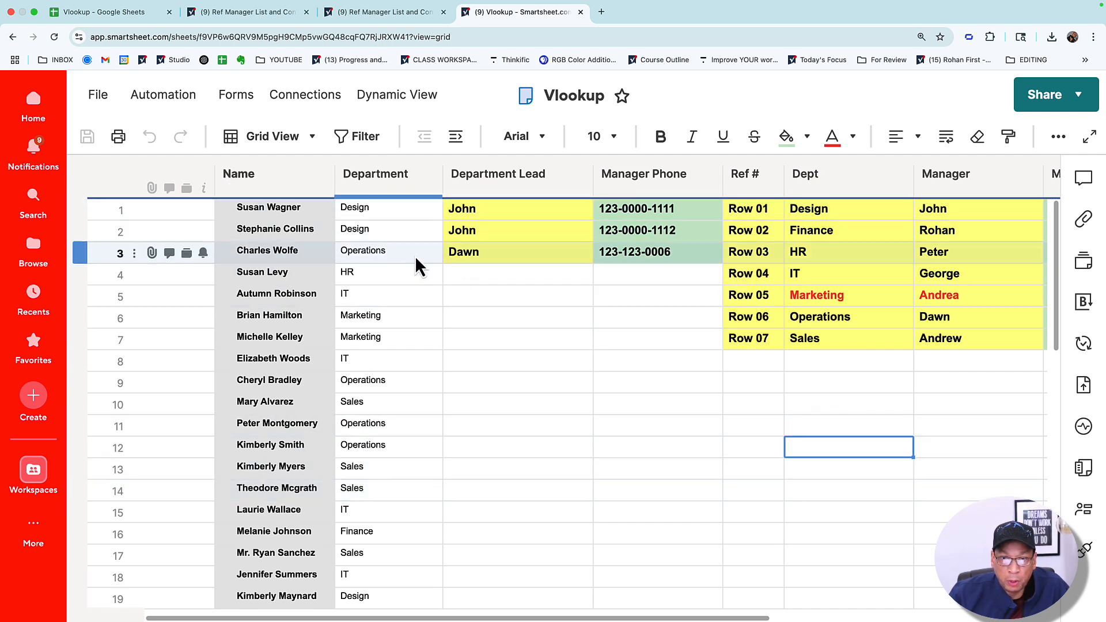
{"action": "left_click", "coordinate": [413, 278]}
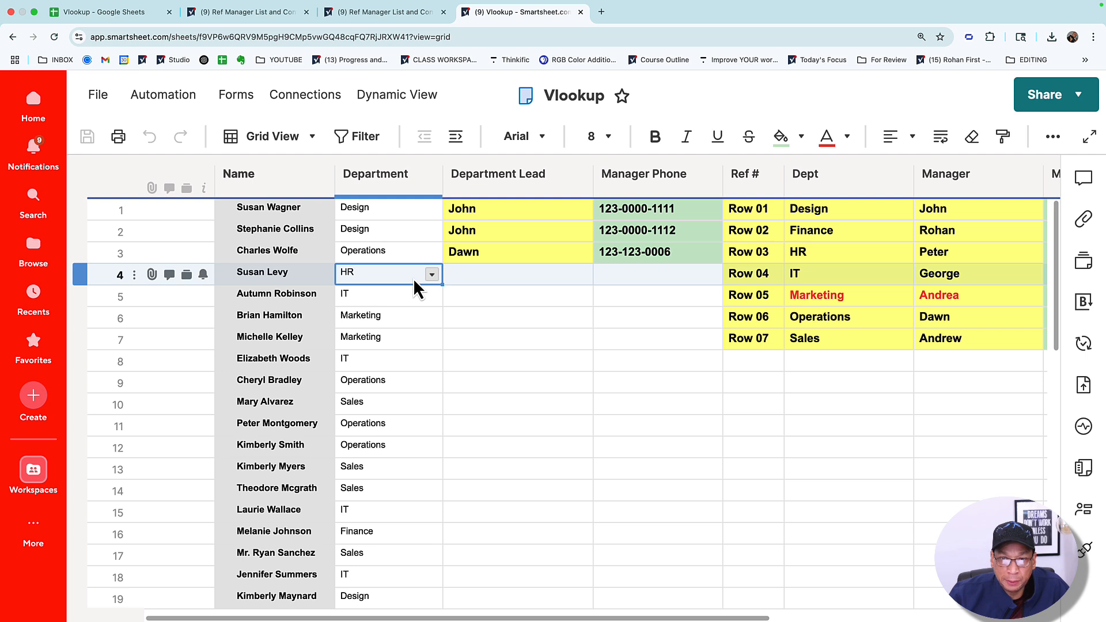
{"action": "left_click", "coordinate": [496, 279]}
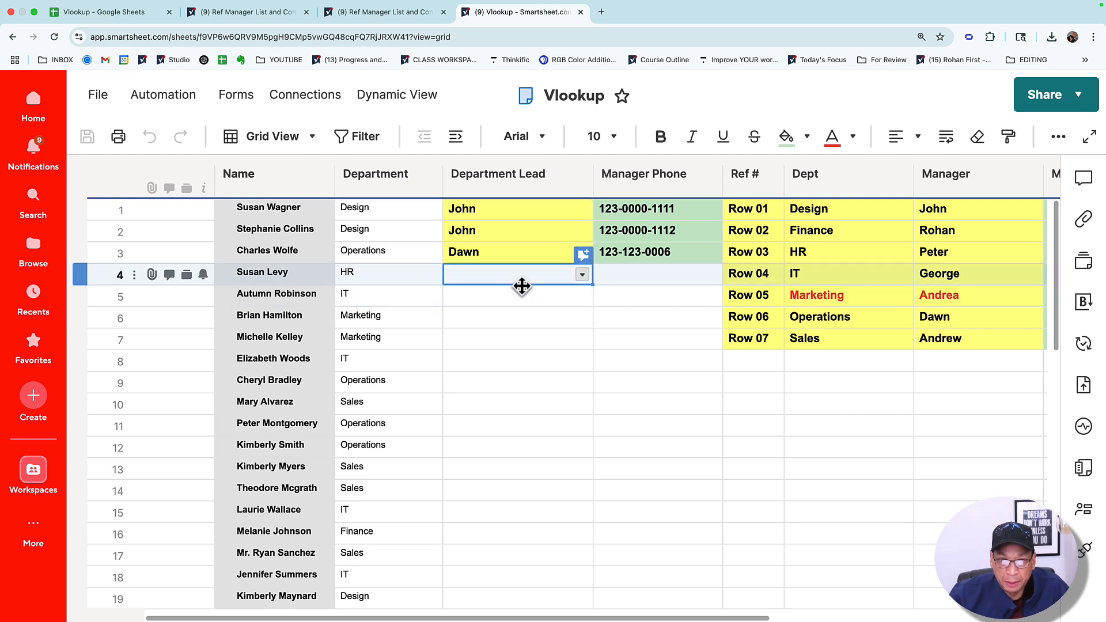
{"action": "left_click", "coordinate": [626, 281]}
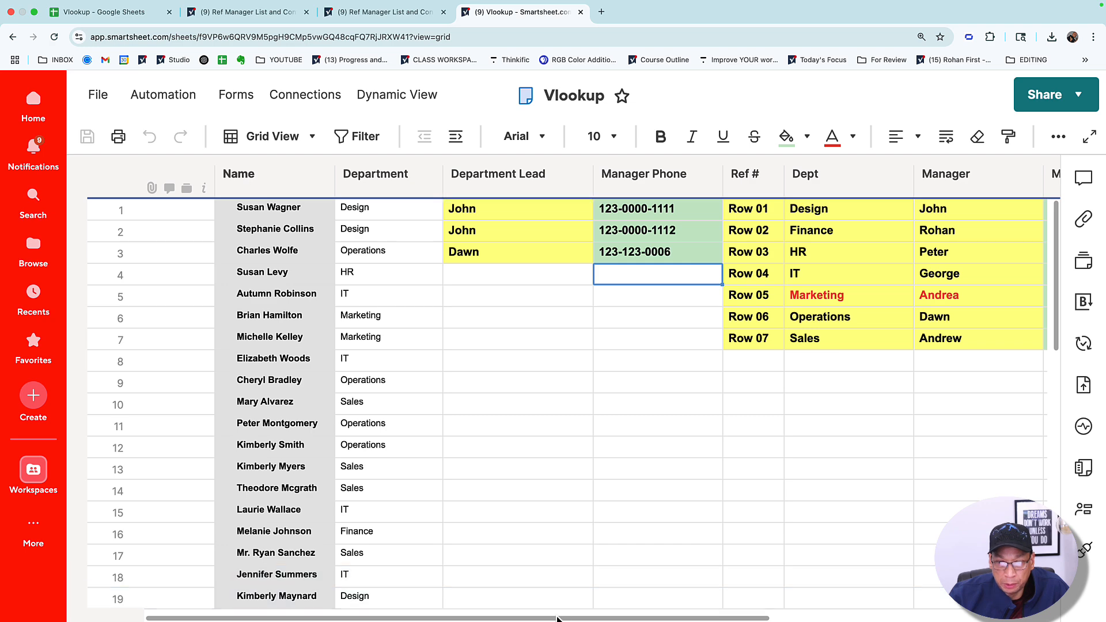
{"action": "left_click_drag", "start_coordinate": [558, 618], "coordinate": [767, 618]}
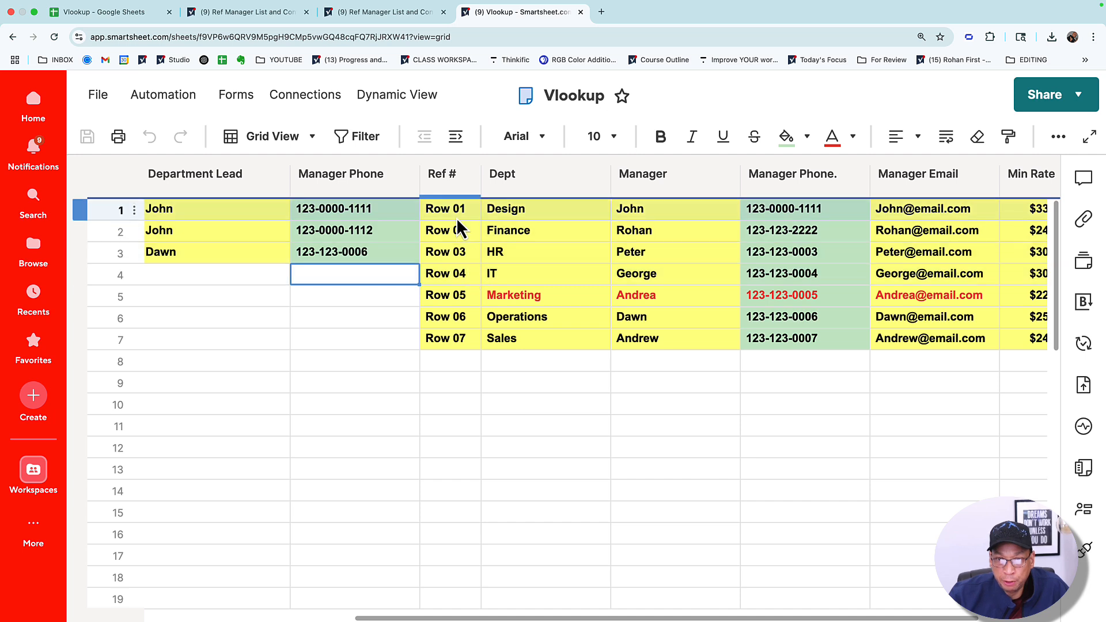
{"action": "left_click_drag", "start_coordinate": [457, 218], "coordinate": [1016, 347]}
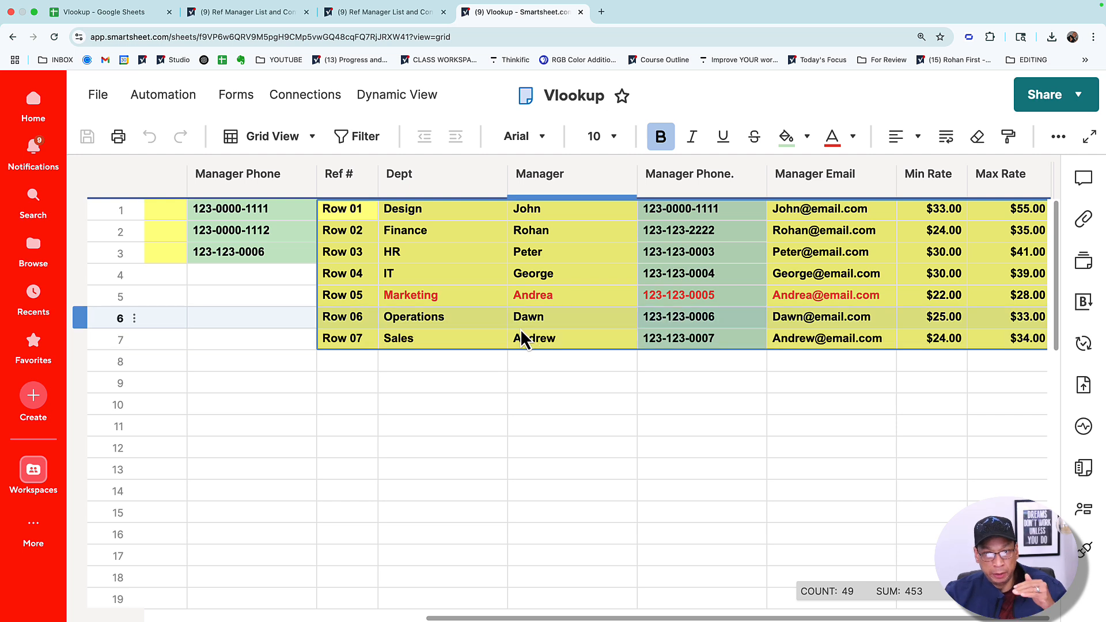
{"action": "left_click", "coordinate": [450, 196]}
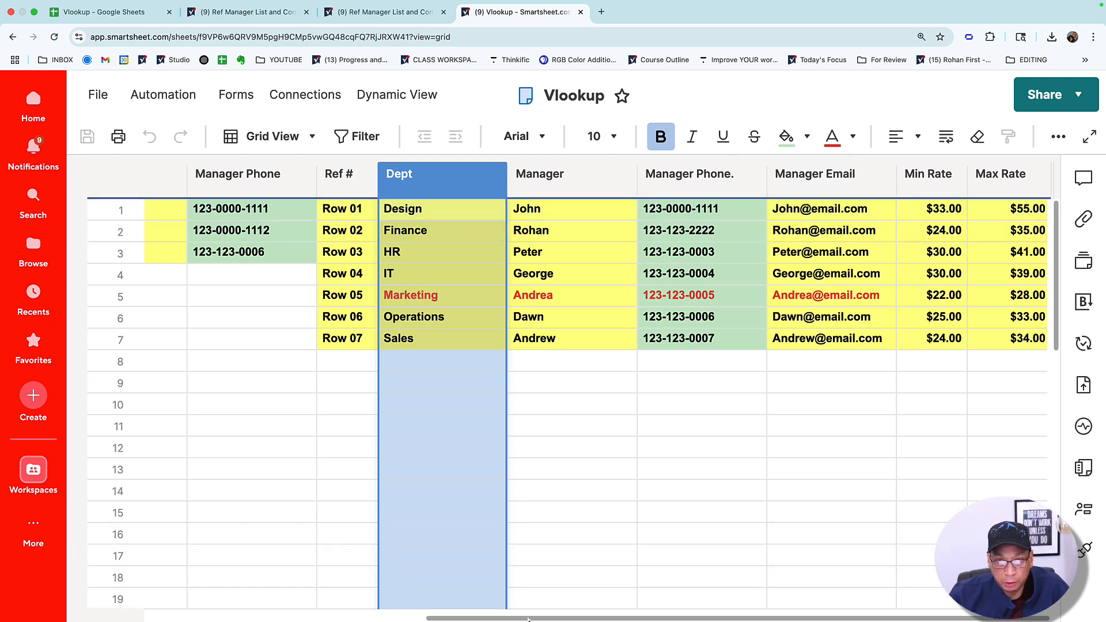
- Narrow the Department Lead and Department columns so more of the sheet fits in view
{"action": "left_click_drag", "start_coordinate": [528, 619], "coordinate": [355, 575]}
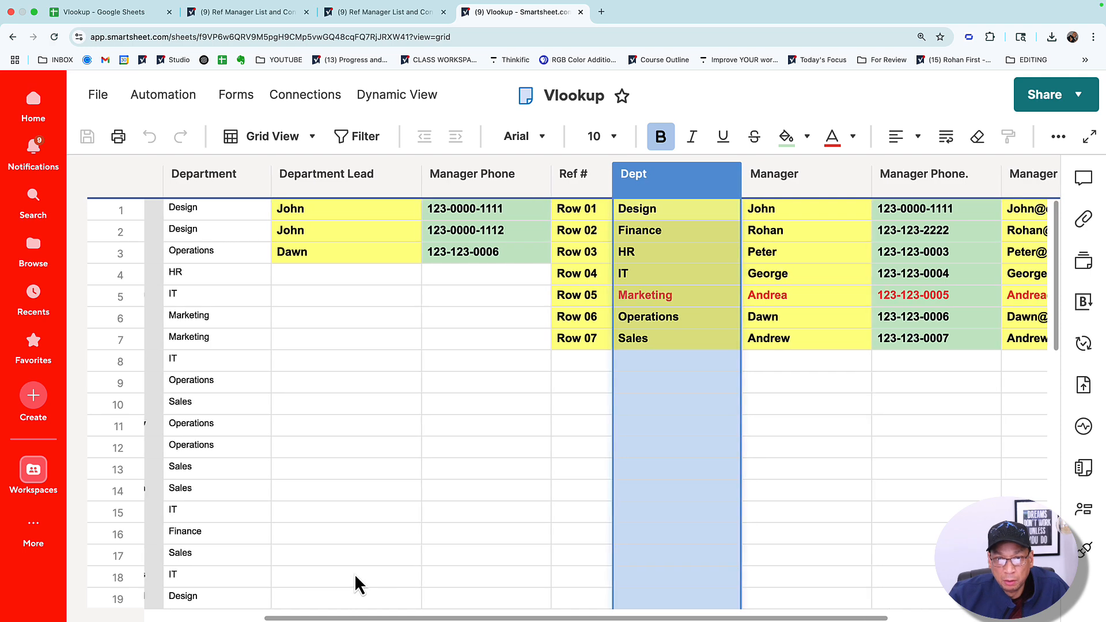
{"action": "scroll", "coordinate": [354, 574], "scroll_direction": "left", "scroll_amount": 5}
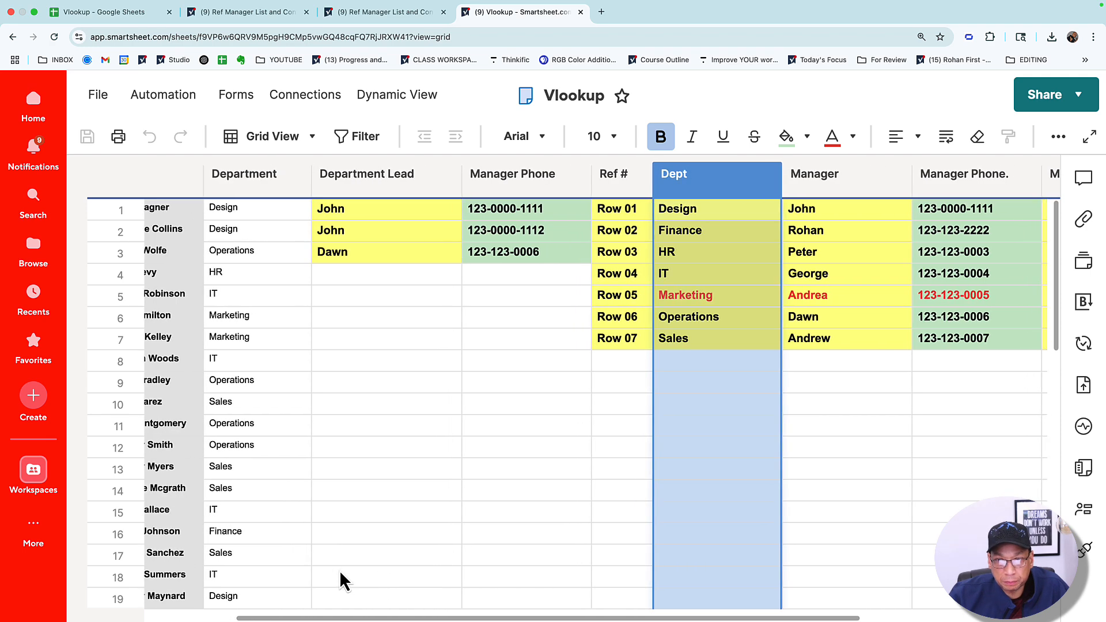
{"action": "scroll", "coordinate": [340, 576], "scroll_direction": "left", "scroll_amount": 3}
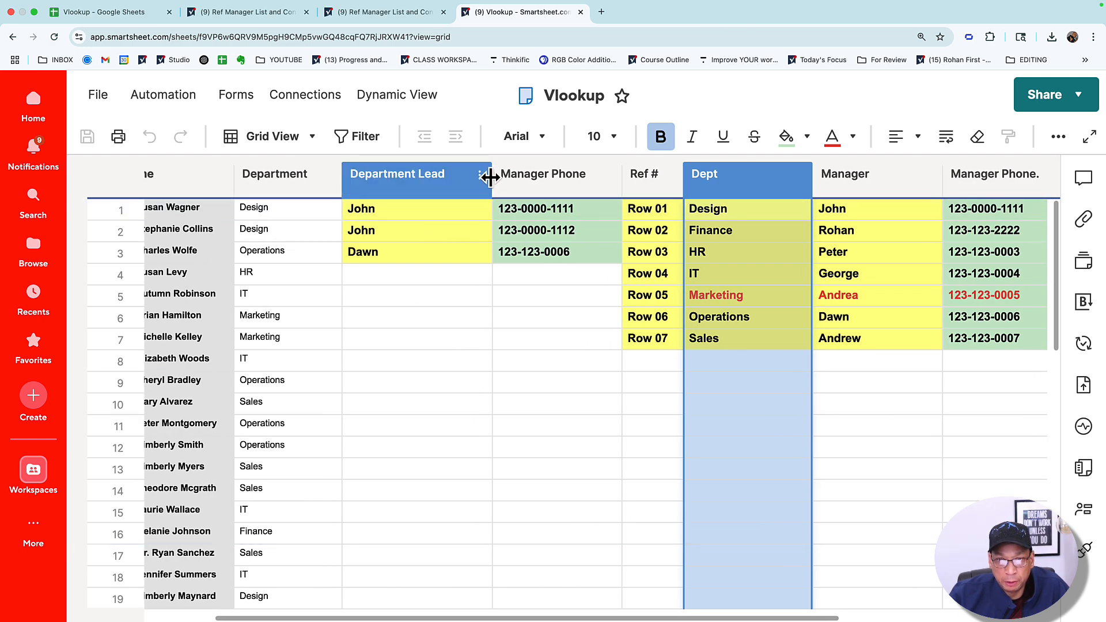
{"action": "left_click_drag", "start_coordinate": [489, 176], "coordinate": [427, 195]}
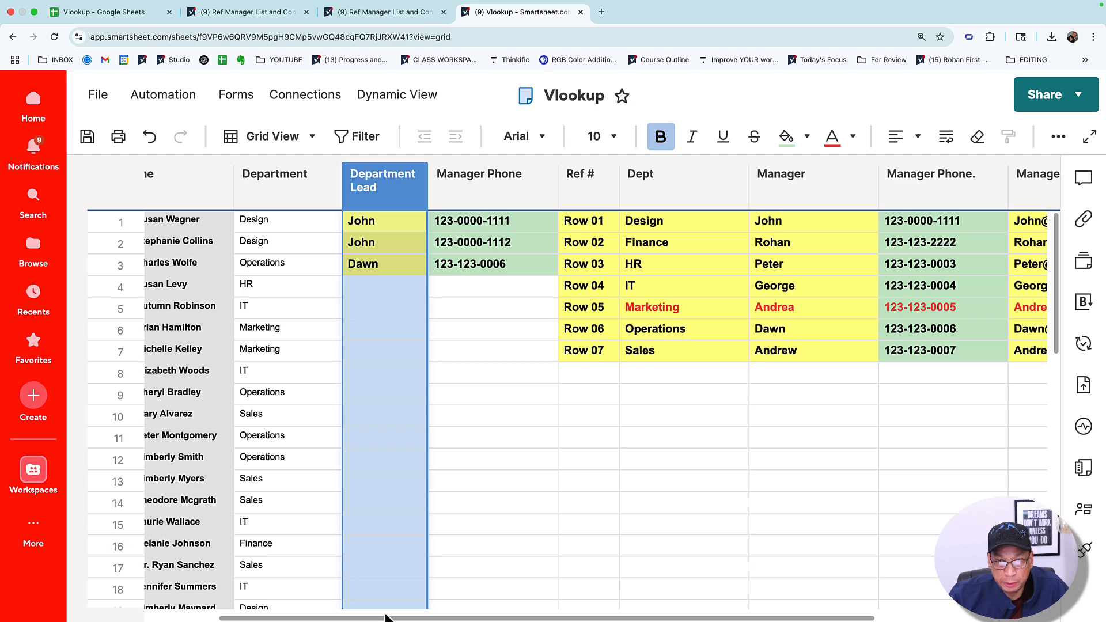
{"action": "left_click", "coordinate": [339, 196]}
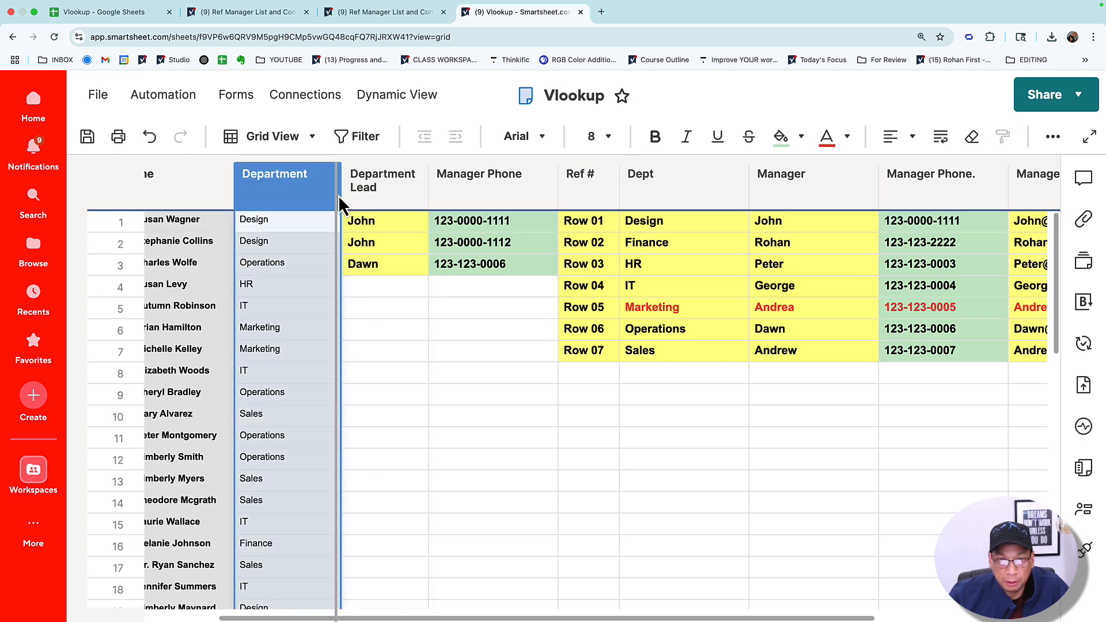
{"action": "left_click_drag", "start_coordinate": [338, 195], "coordinate": [324, 196]}
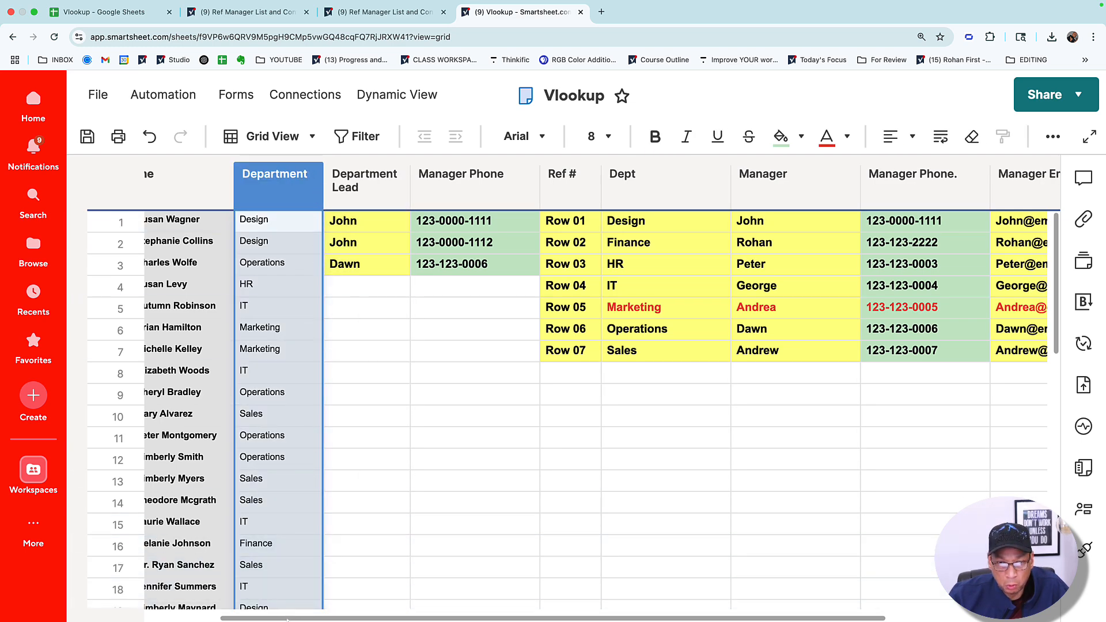
- Compare the Department Lead and Manager Phone entries in rows 1 and 3 with the Design and Operations rows of the reference table
{"action": "scroll", "coordinate": [287, 619], "scroll_direction": "left", "scroll_amount": 3}
{"action": "left_click", "coordinate": [328, 227]}
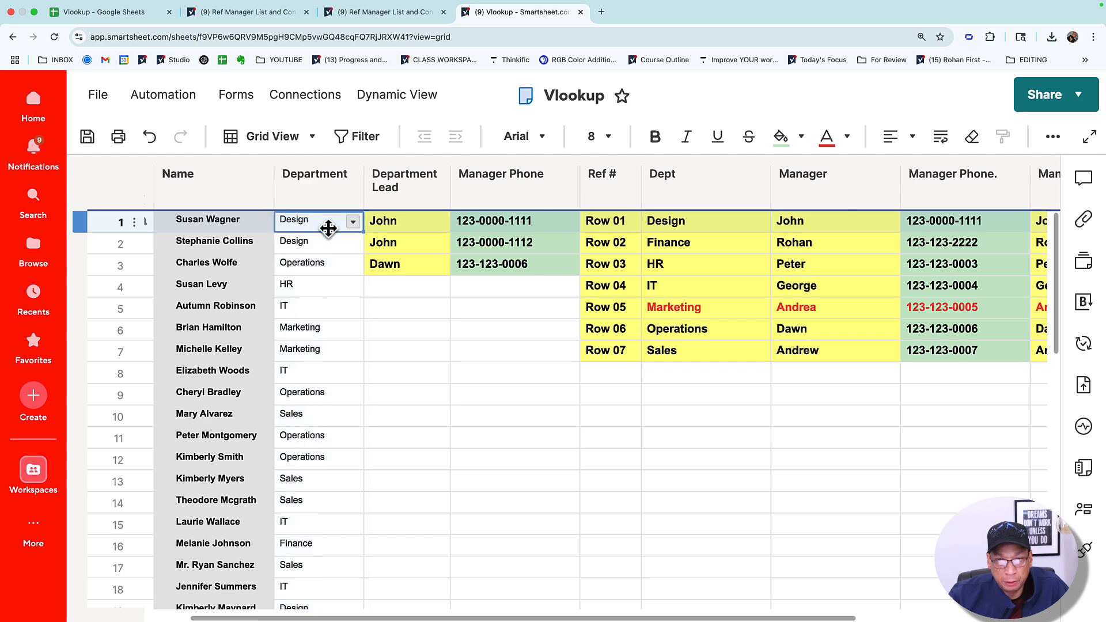
{"action": "left_click", "coordinate": [395, 223]}
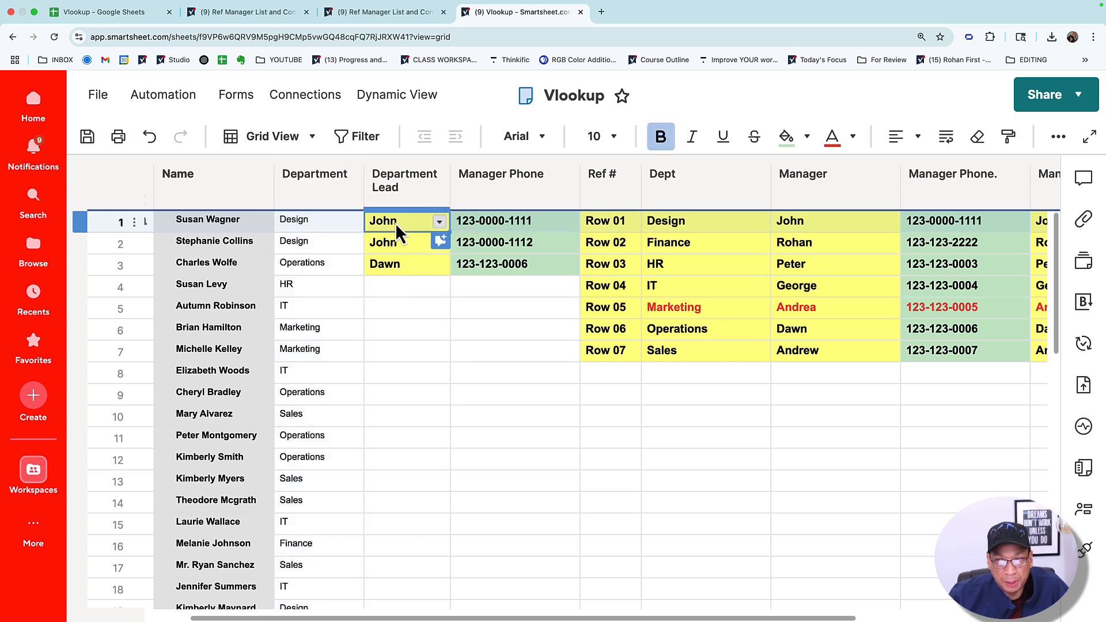
{"action": "left_click", "coordinate": [684, 226]}
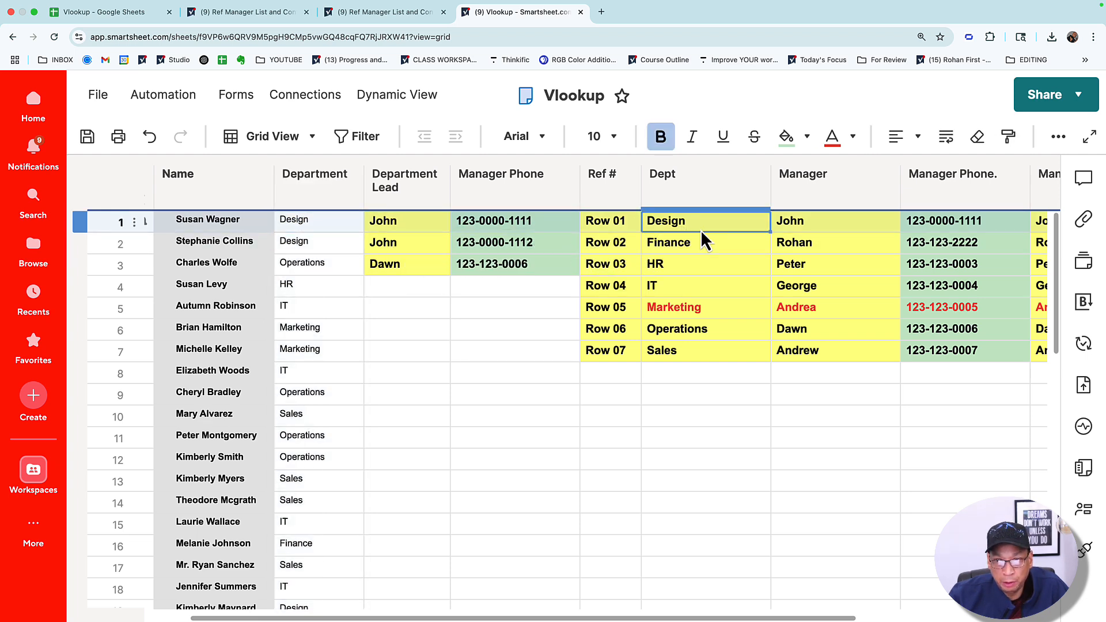
{"action": "left_click", "coordinate": [820, 224]}
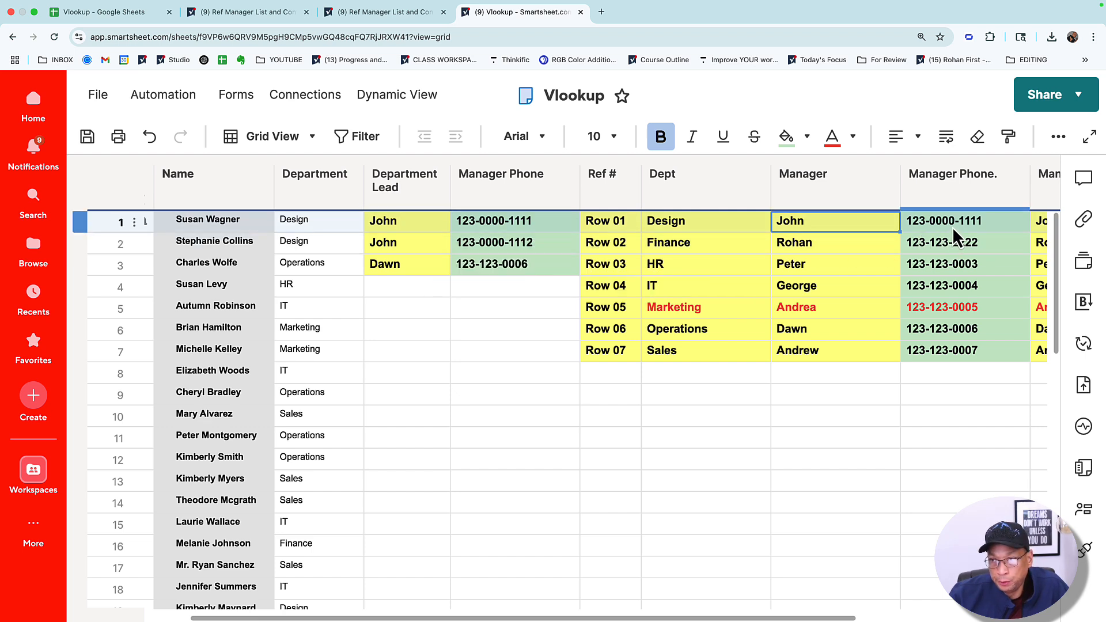
{"action": "left_click", "coordinate": [539, 225]}
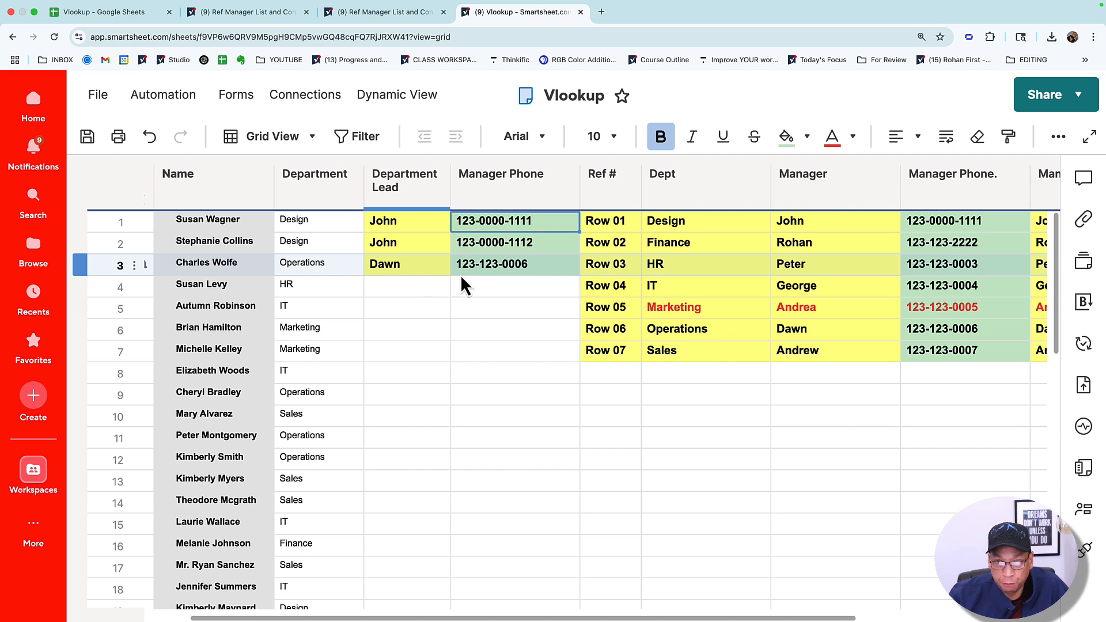
{"action": "left_click", "coordinate": [399, 266]}
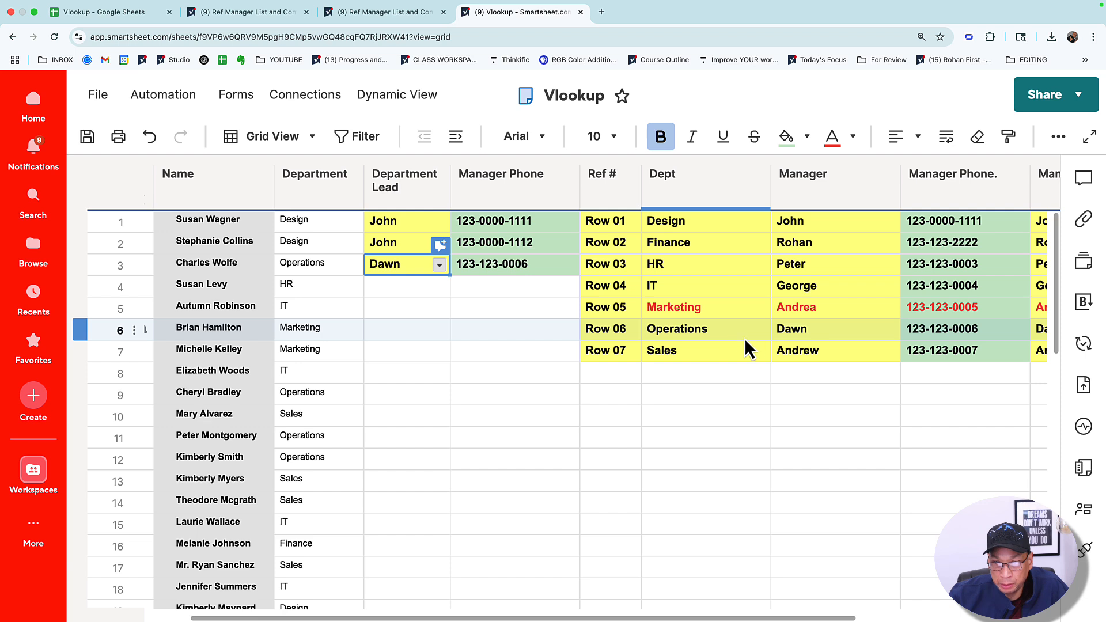
{"action": "left_click", "coordinate": [813, 339]}
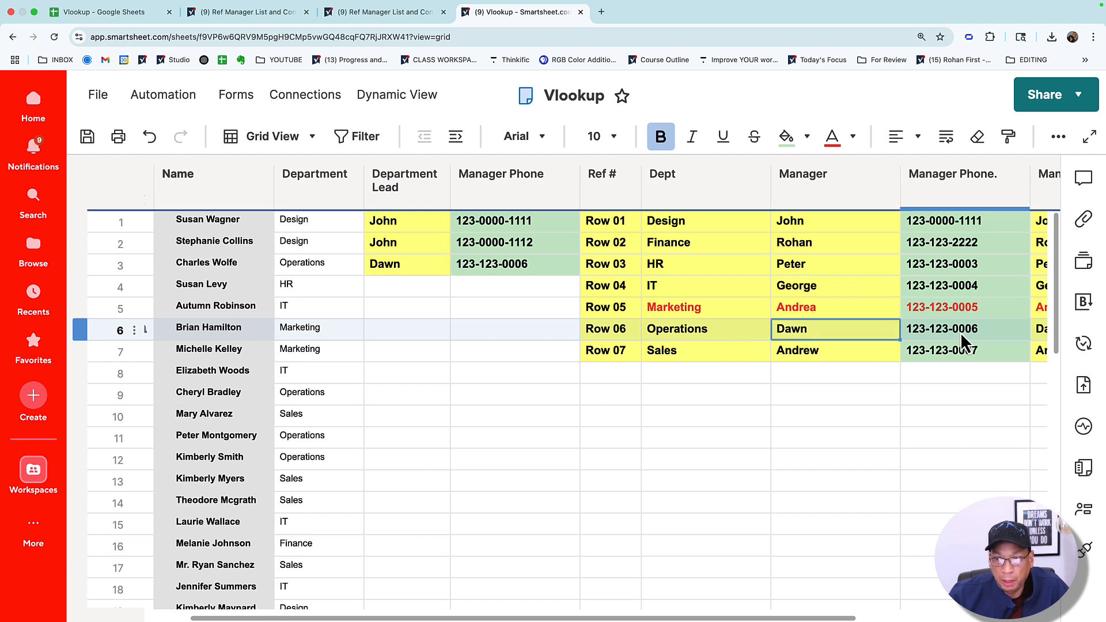
- Copy the HR manager's name from the reference table into the Department Lead cell of row 4
{"action": "left_click", "coordinate": [411, 290]}
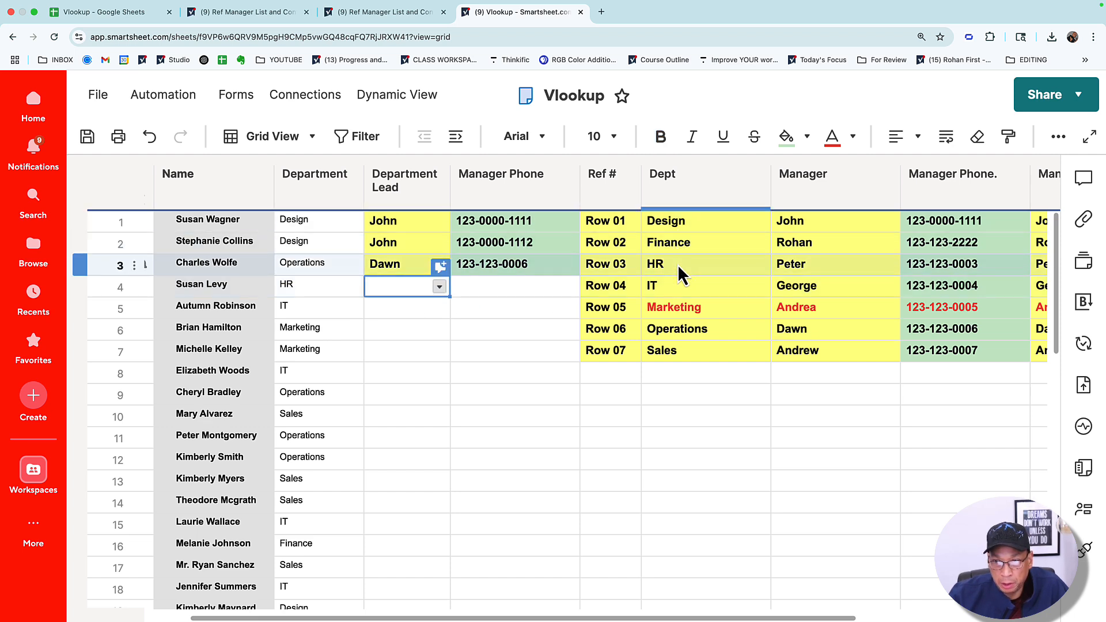
{"action": "left_click", "coordinate": [798, 267]}
{"action": "key", "text": "ctrl+c"}
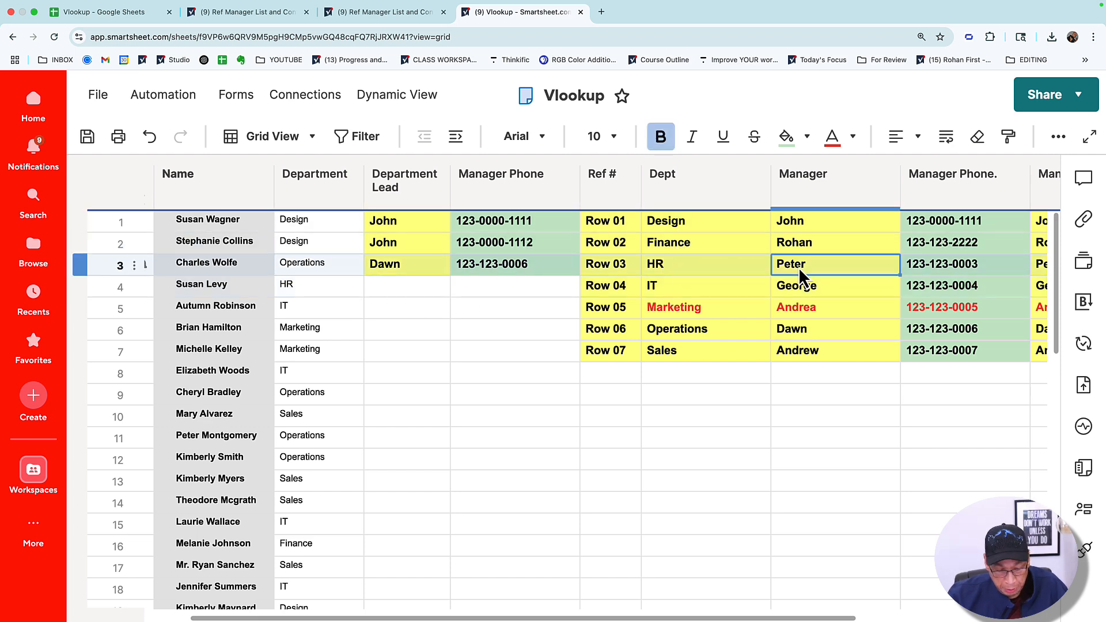
{"action": "left_click", "coordinate": [430, 288]}
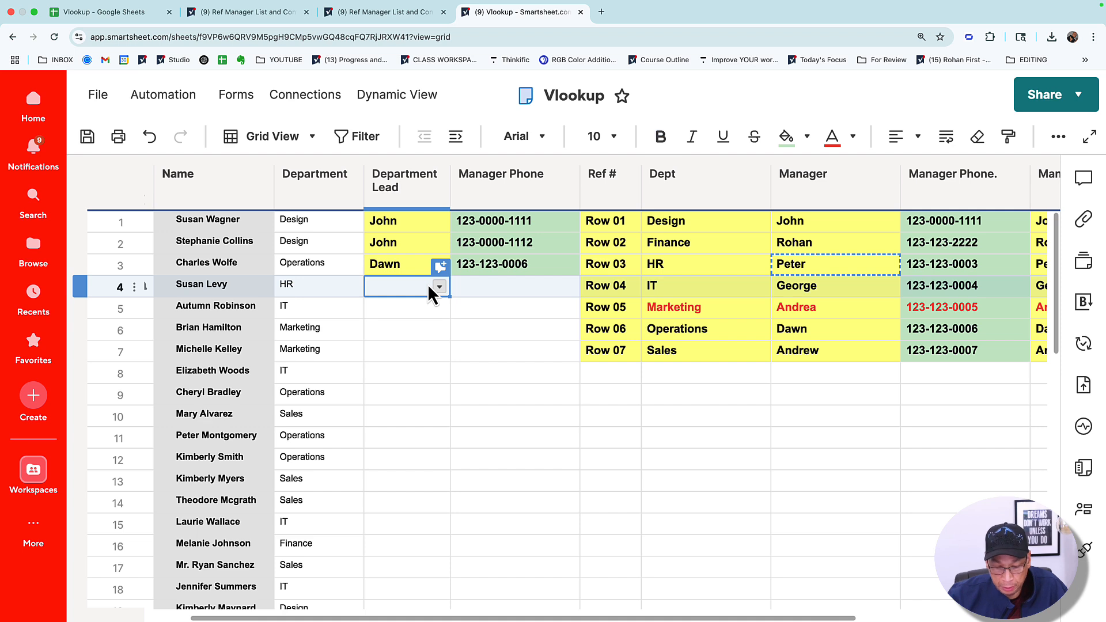
{"action": "key", "text": "ctrl+v"}
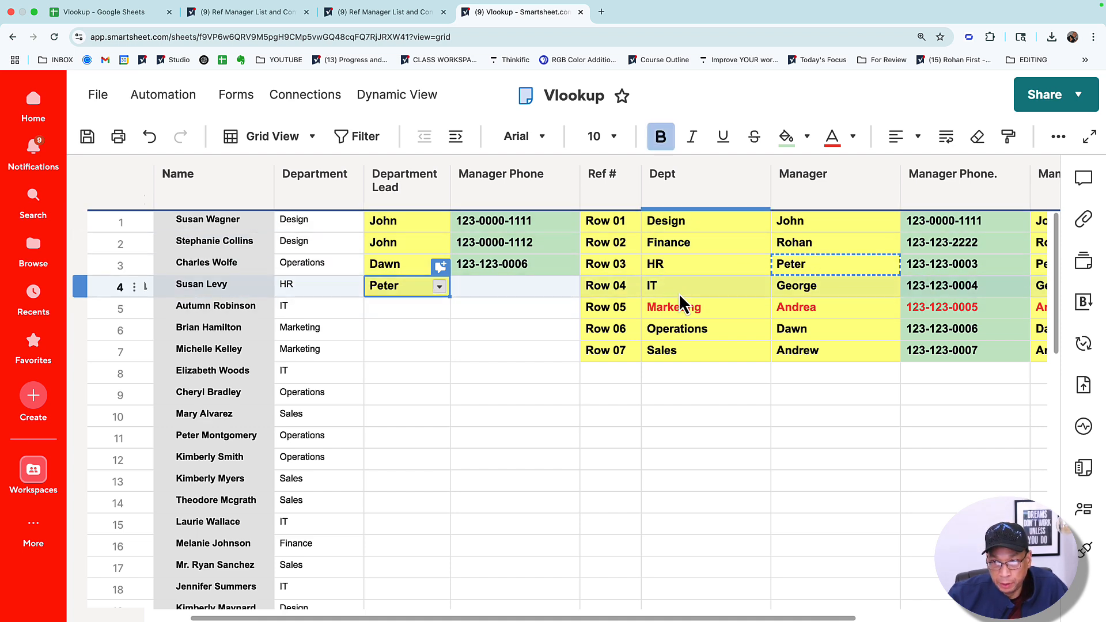
- Copy the HR manager's phone number from the reference table into the Manager Phone cell of row 4
{"action": "left_click", "coordinate": [923, 268]}
{"action": "key", "text": "ctrl+c"}
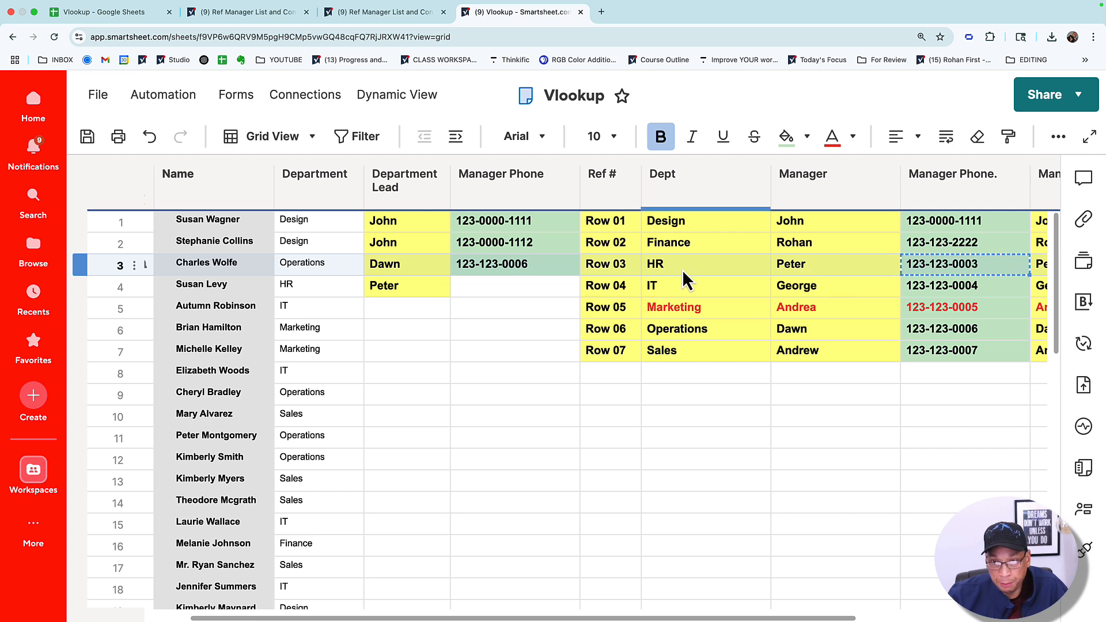
{"action": "left_click", "coordinate": [554, 286]}
{"action": "key", "text": "ctrl+v"}
{"action": "left_click", "coordinate": [561, 314]}
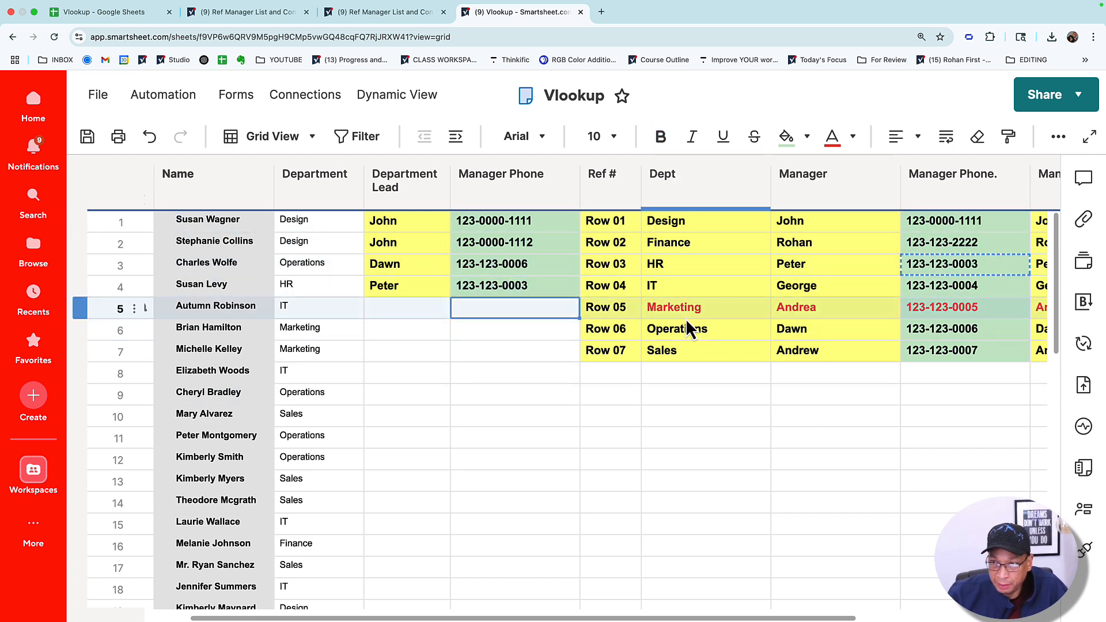
- Replace the Design department's manager name in the reference table and check the Department Lead cell in row 1
{"action": "left_click", "coordinate": [817, 227]}
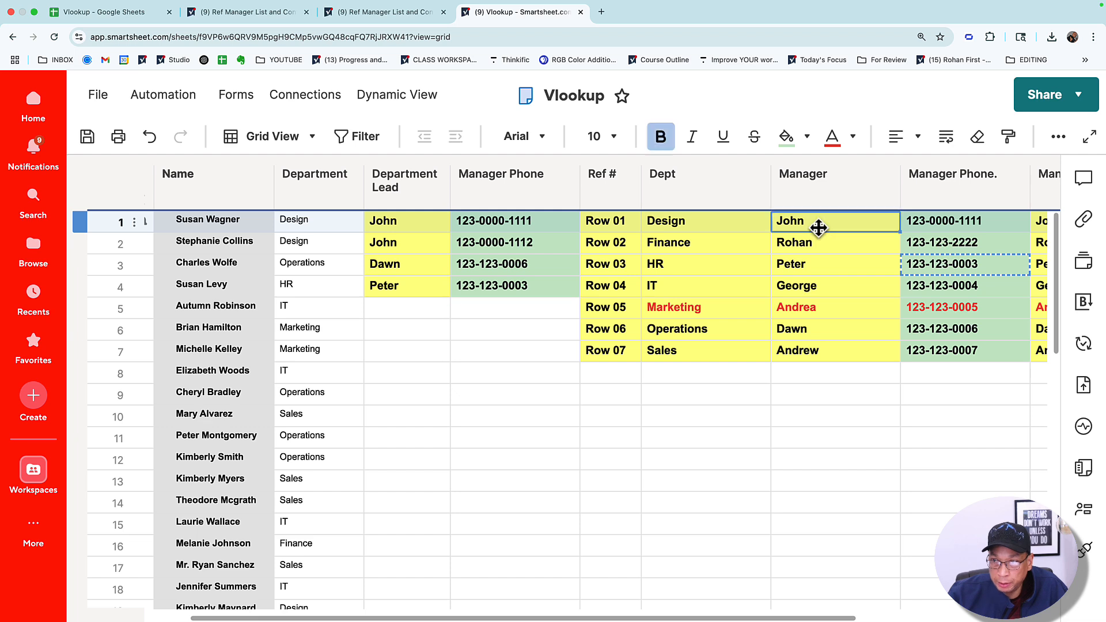
{"action": "double_click", "coordinate": [818, 223]}
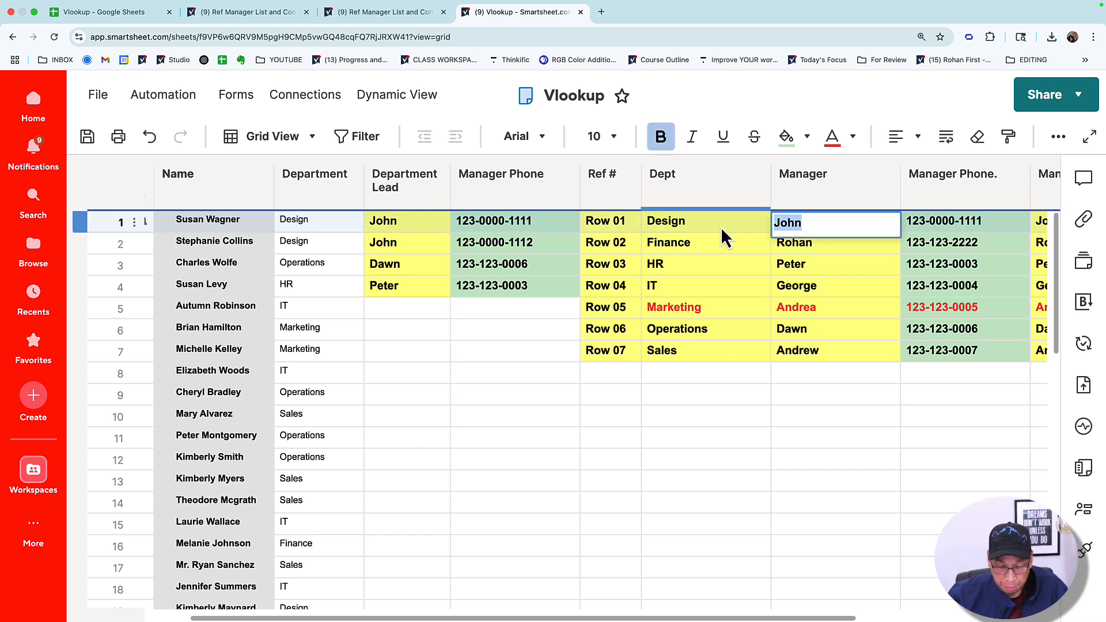
{"action": "type", "text": "Mary"}
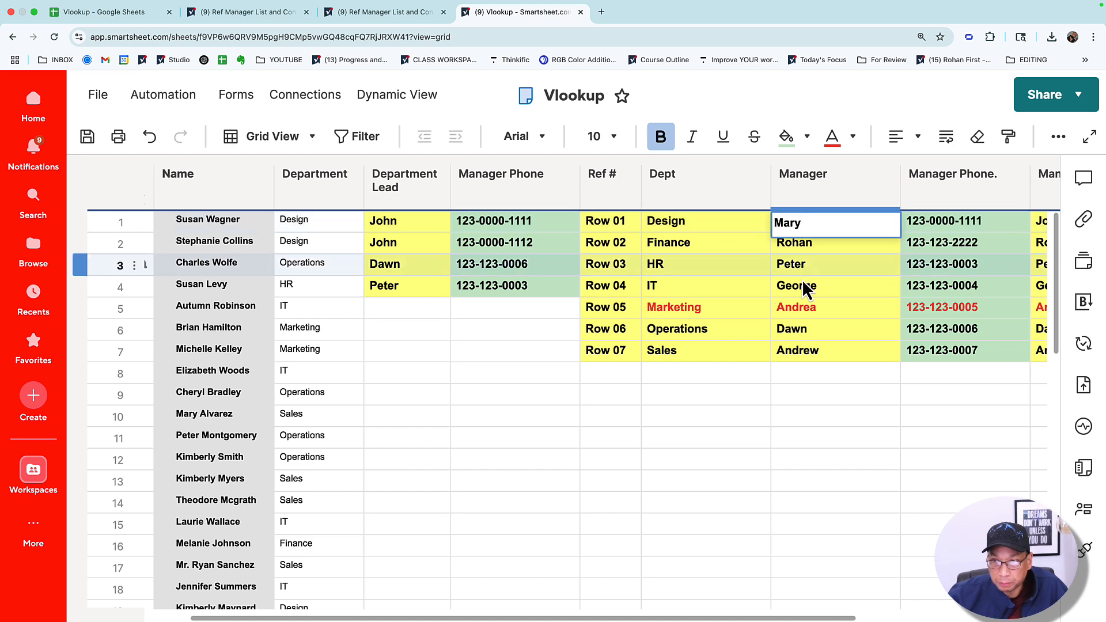
{"action": "left_click", "coordinate": [803, 298]}
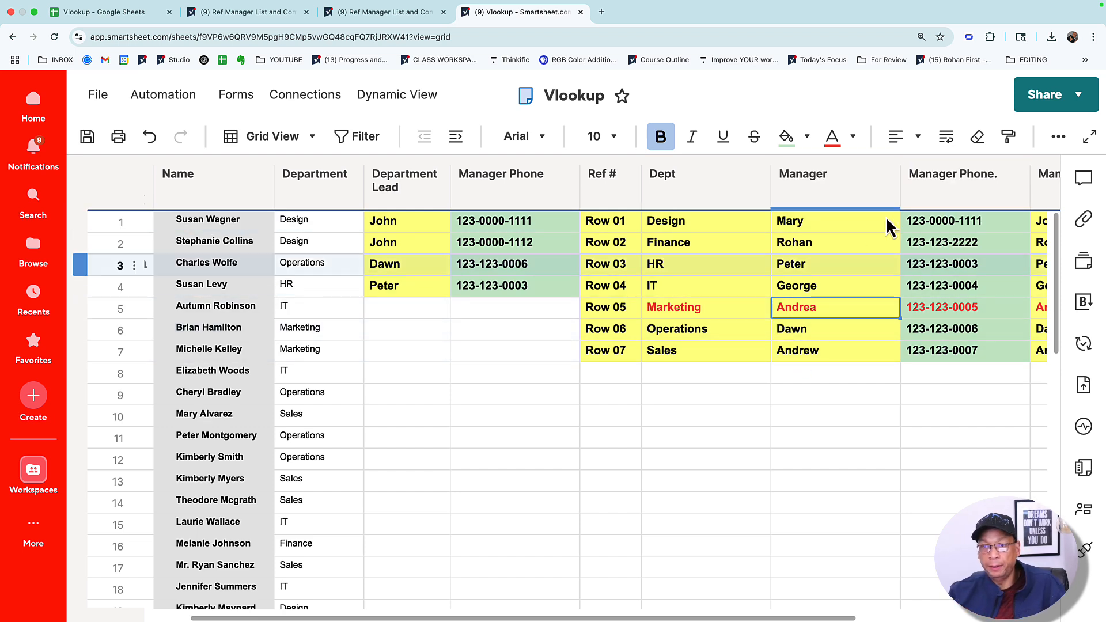
{"action": "left_click", "coordinate": [385, 226]}
{"action": "mouse_move", "coordinate": [385, 226]}
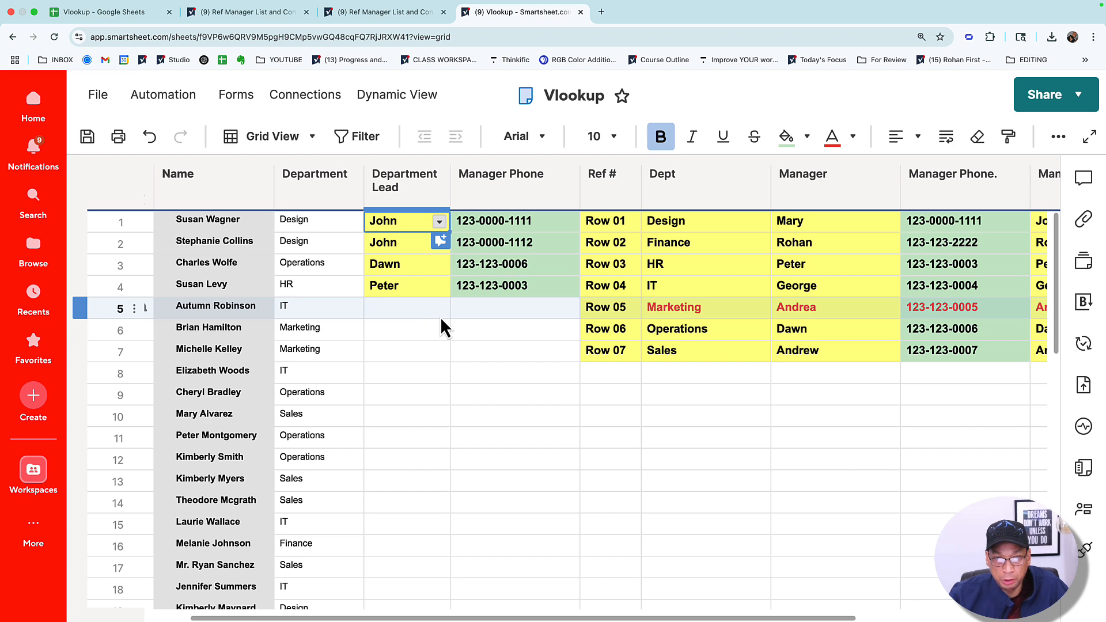
- Start a VLOOKUP formula in row 5's Department Lead cell with Department@row as the search value and Dept1:[Max Rate]7 as the lookup table
{"action": "left_click", "coordinate": [421, 310]}
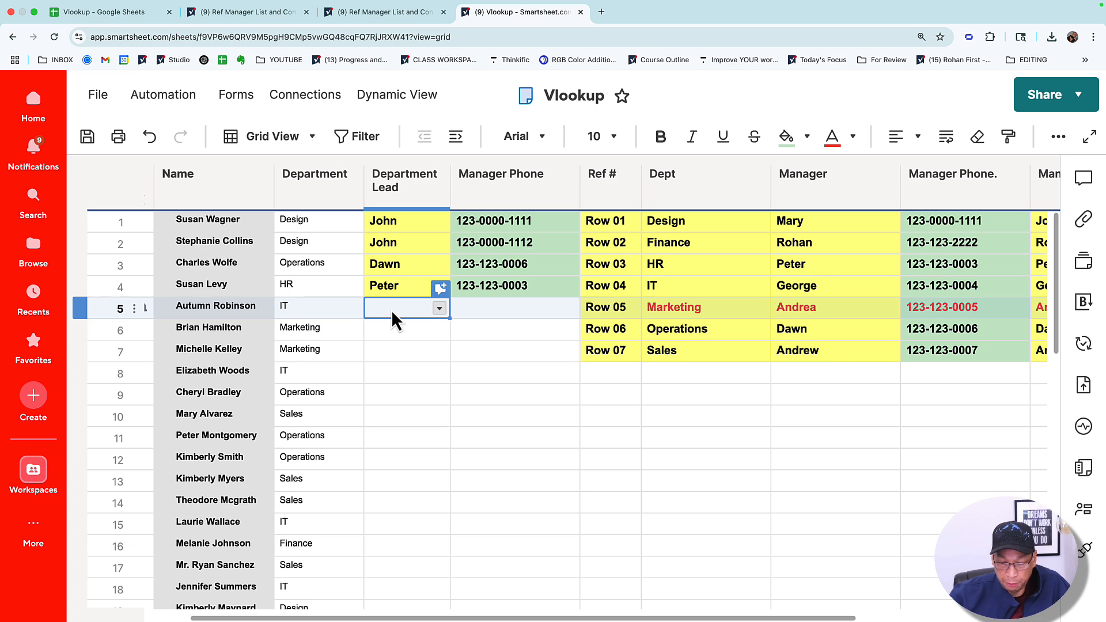
{"action": "type", "text": "="}
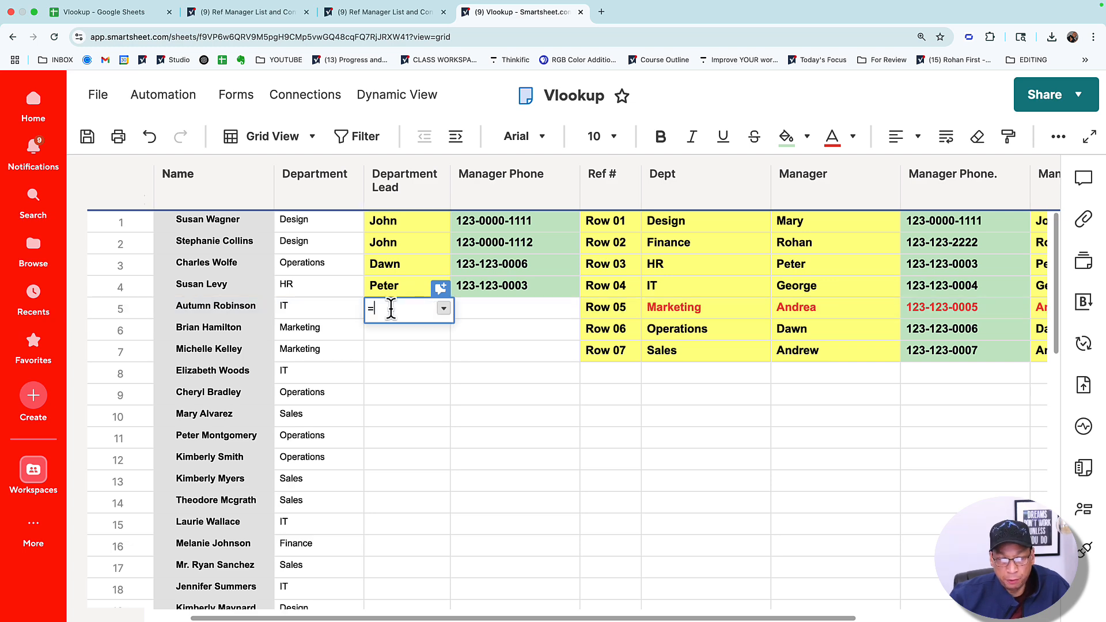
{"action": "type", "text": "V"}
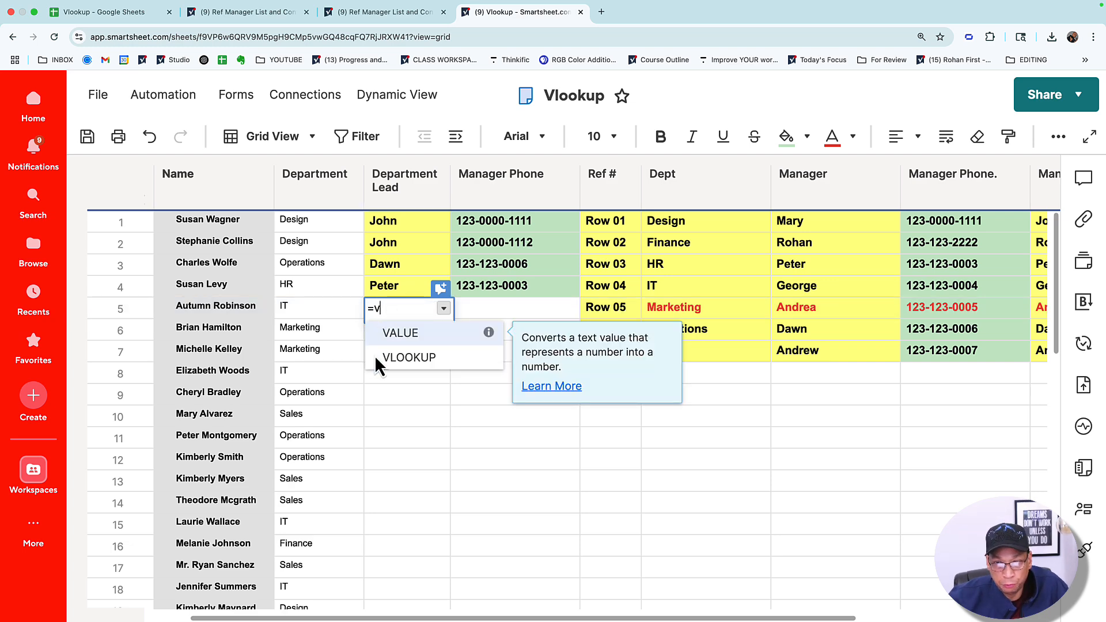
{"action": "left_click", "coordinate": [406, 361]}
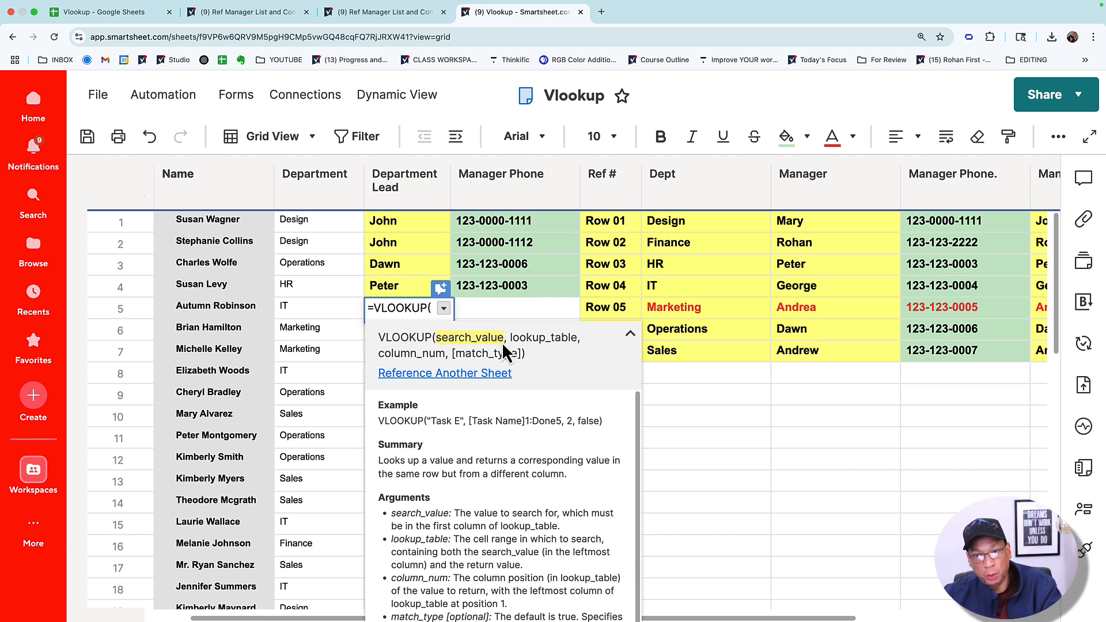
{"action": "left_click", "coordinate": [308, 309]}
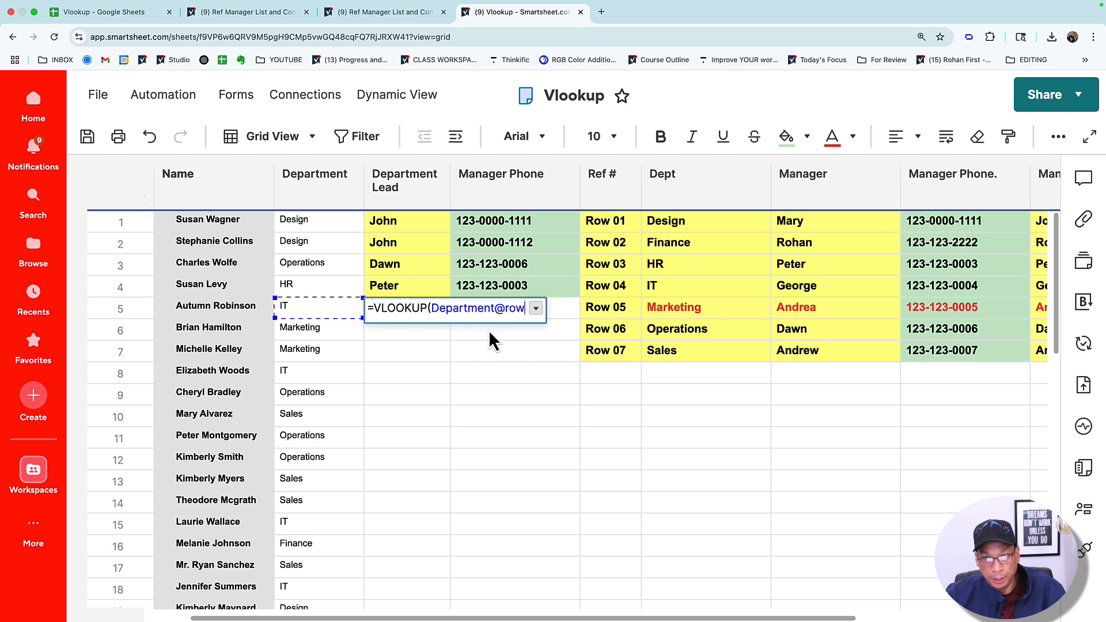
{"action": "type", "text": ","}
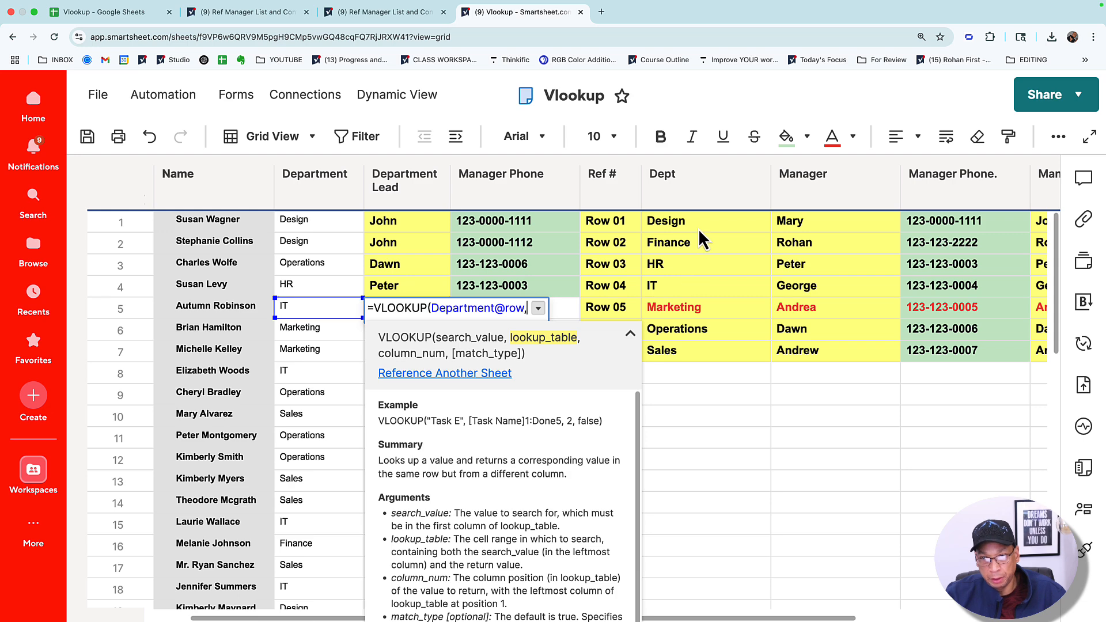
{"action": "left_click_drag", "start_coordinate": [699, 226], "coordinate": [1010, 347]}
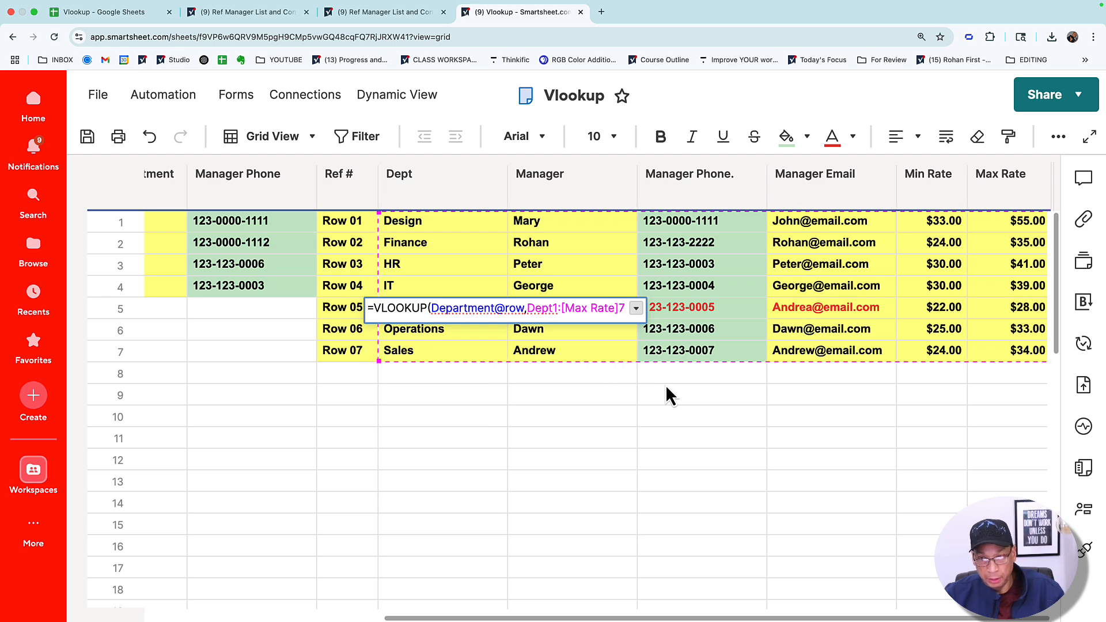
- Complete the row 5 VLOOKUP formula with column number 2 and match type 1
{"action": "type", "text": ","}
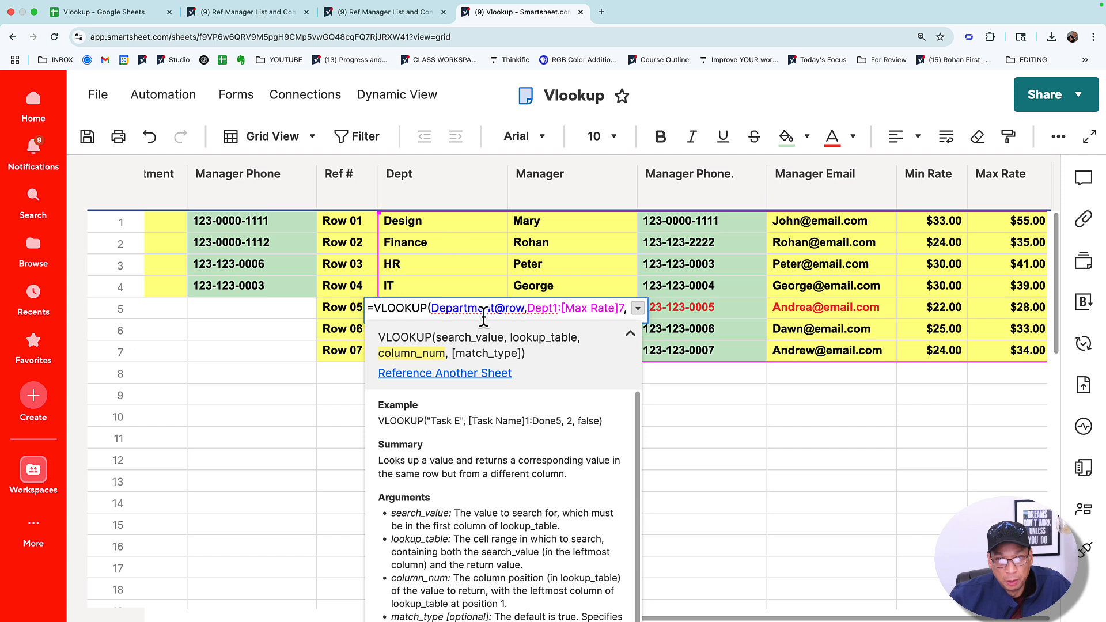
{"action": "left_click", "coordinate": [632, 334]}
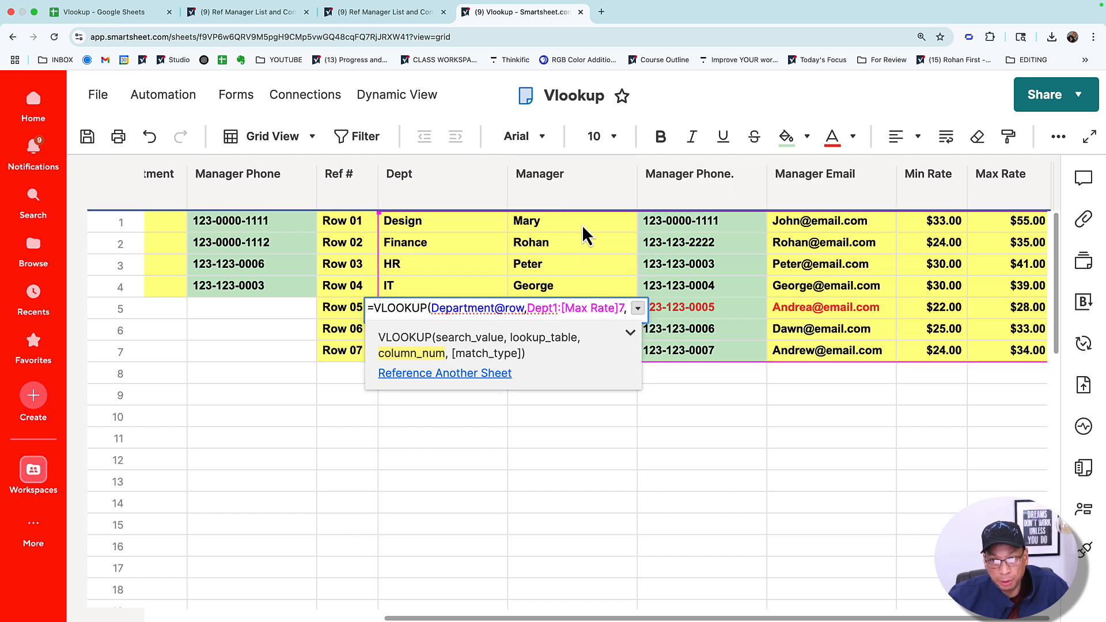
{"action": "type", "text": "2"}
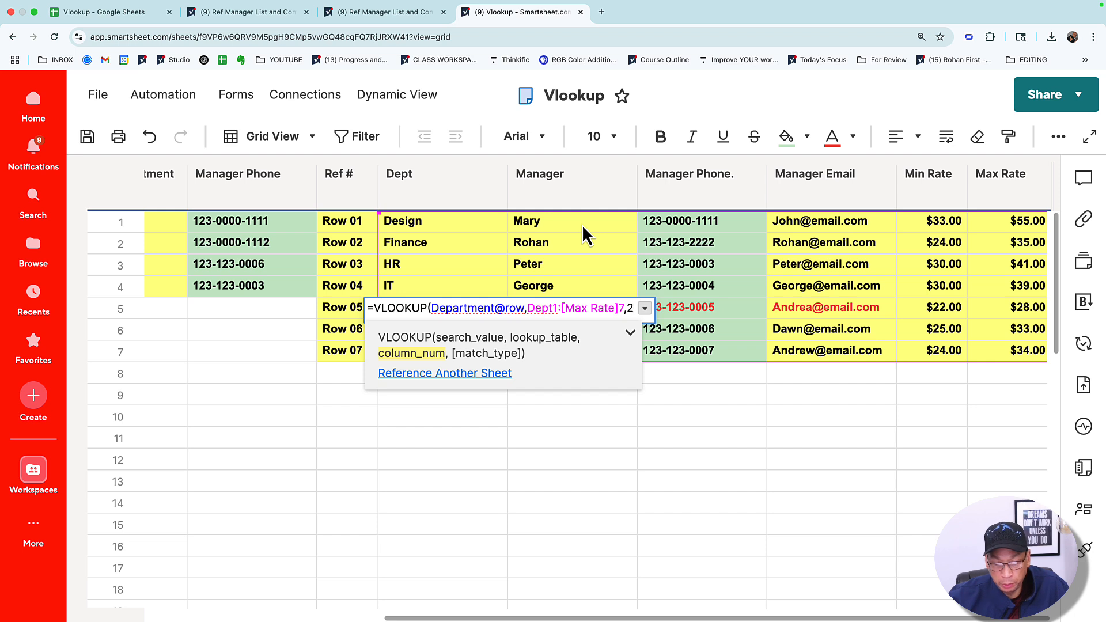
{"action": "type", "text": ","}
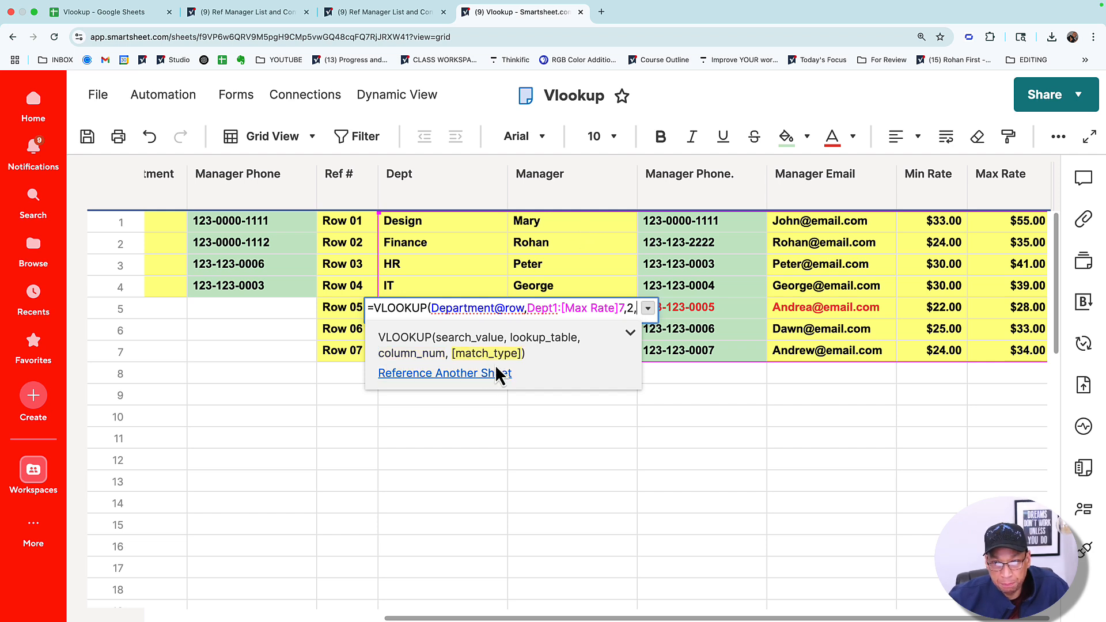
{"action": "left_click", "coordinate": [630, 332]}
{"action": "scroll", "coordinate": [524, 502], "scroll_direction": "down", "scroll_amount": 2}
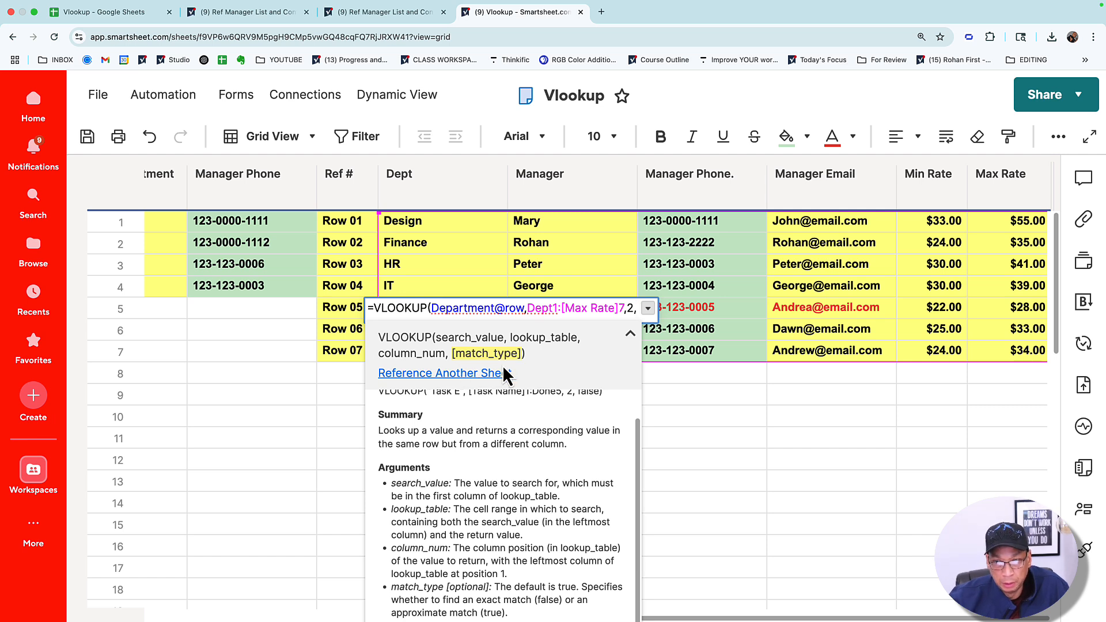
{"action": "key", "text": "BackSpace"}
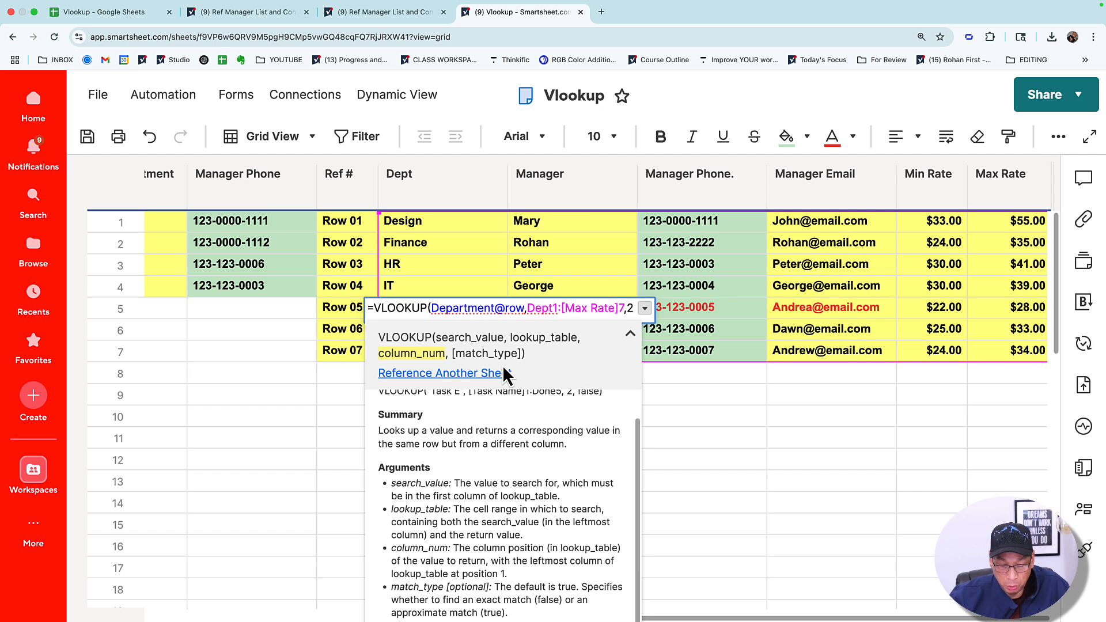
{"action": "type", "text": ",1)"}
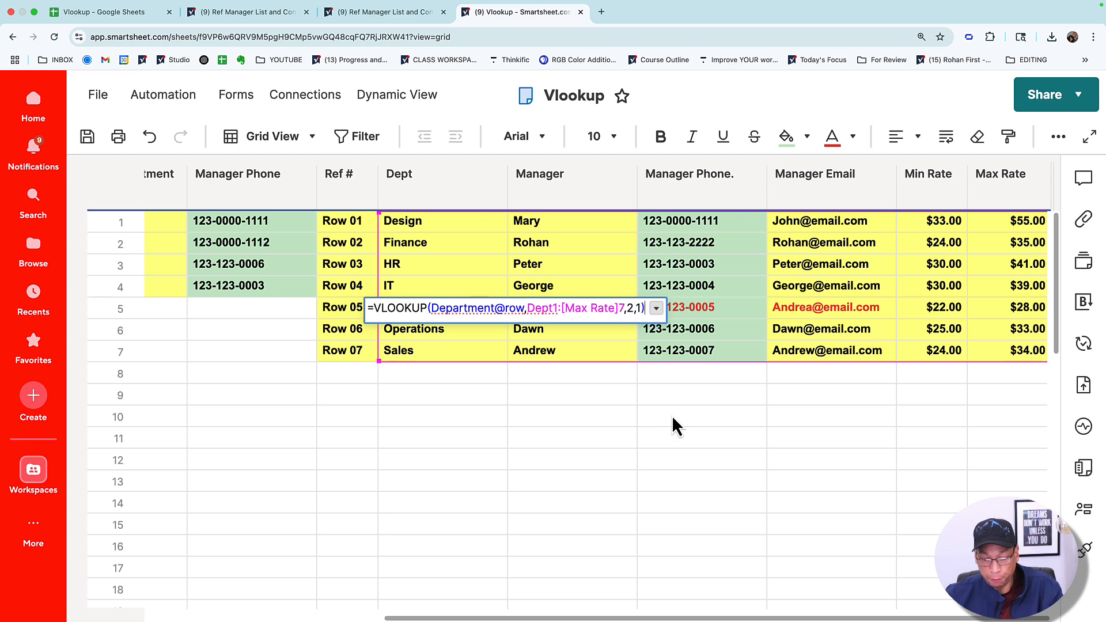
{"action": "key", "text": "Return"}
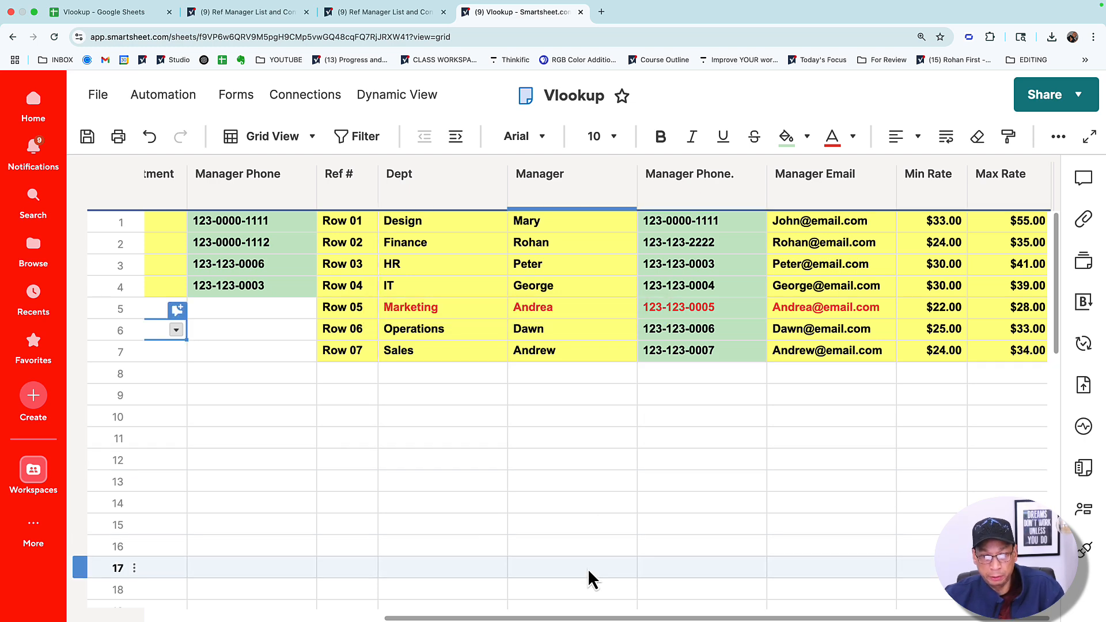
- Fill the VLOOKUP formula from row 5 down the Department Lead column through row 12
{"action": "left_click_drag", "start_coordinate": [581, 618], "coordinate": [364, 524]}
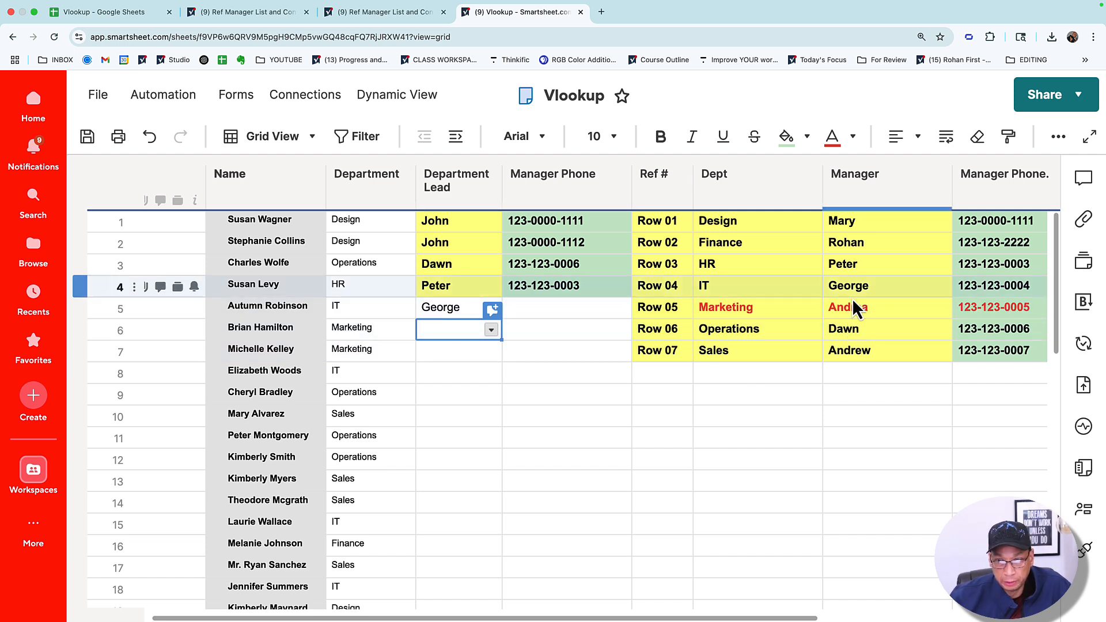
{"action": "left_click", "coordinate": [467, 313]}
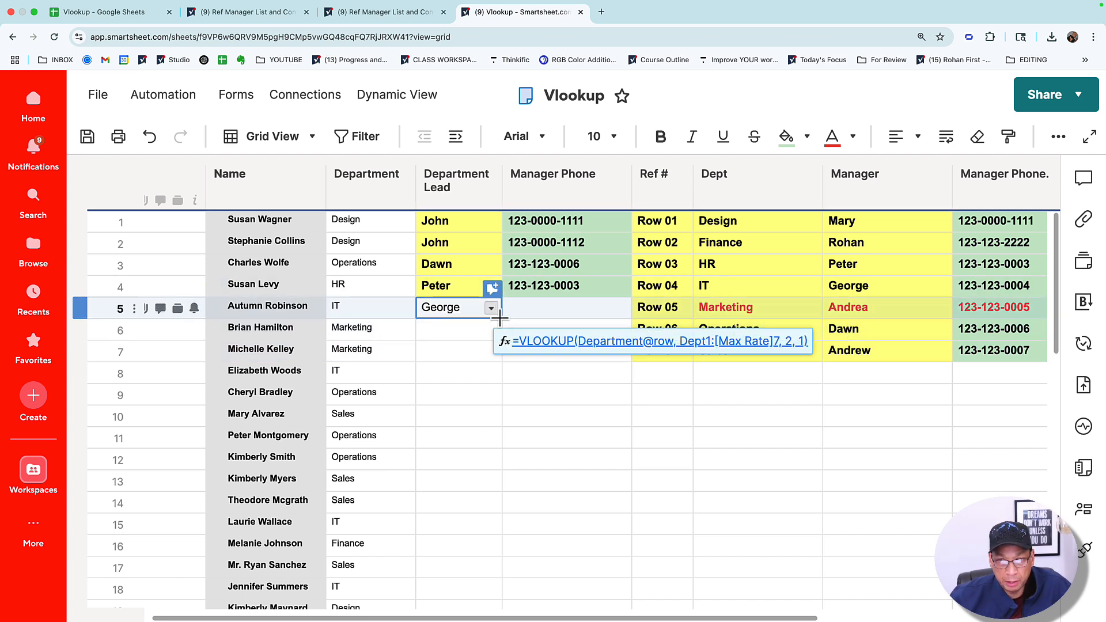
{"action": "left_click_drag", "start_coordinate": [501, 311], "coordinate": [494, 334]}
{"action": "left_click", "coordinate": [468, 334]}
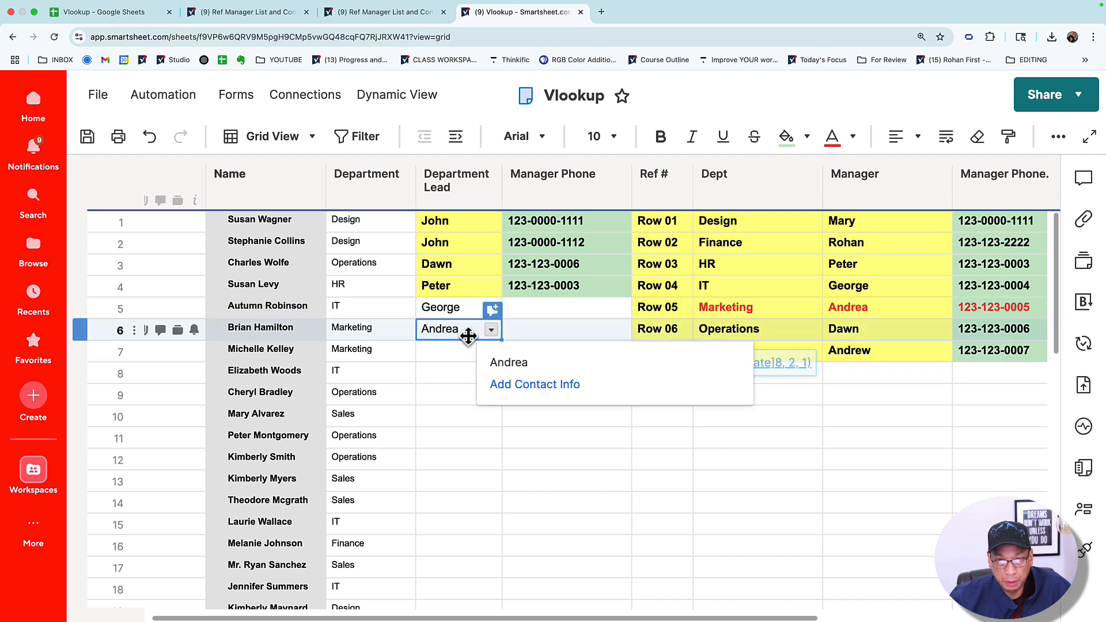
{"action": "key", "text": "Escape"}
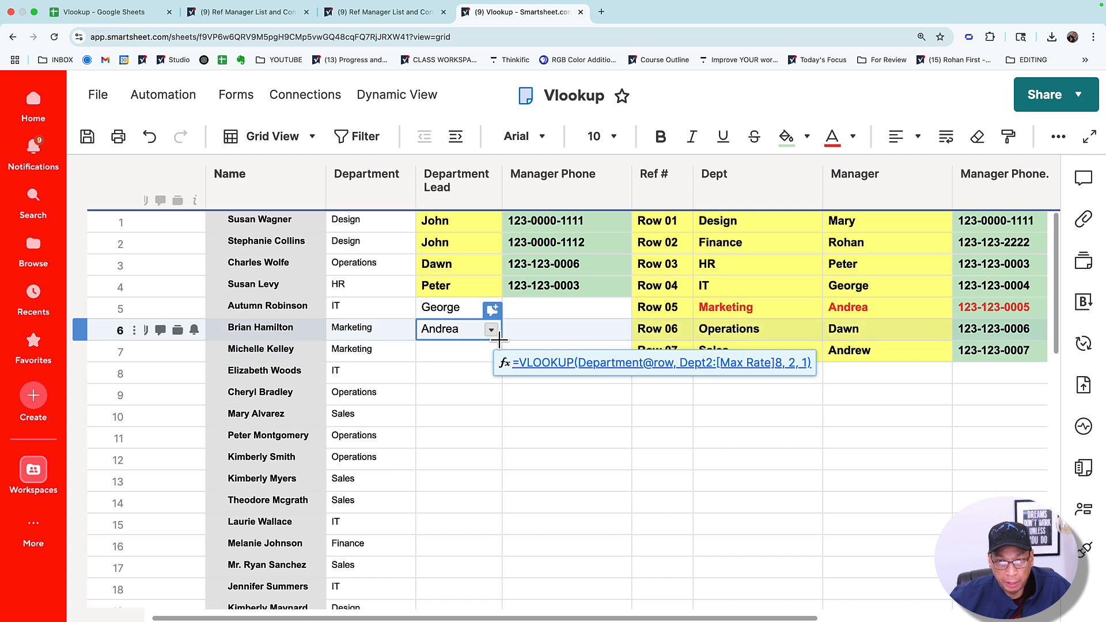
{"action": "left_click_drag", "start_coordinate": [498, 341], "coordinate": [496, 466]}
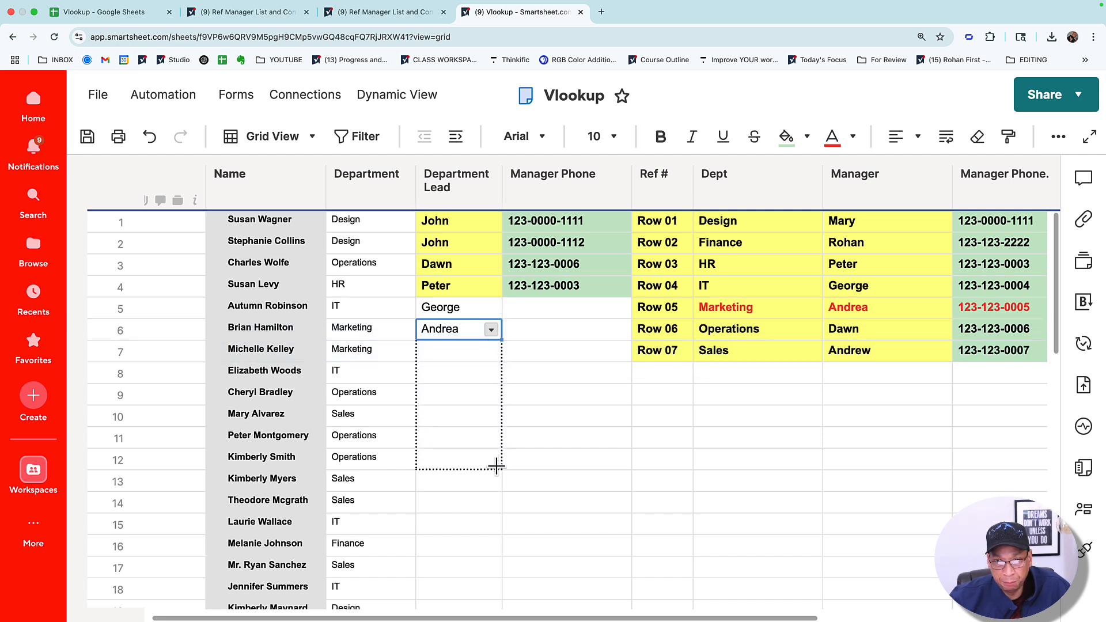
{"action": "left_click_drag", "start_coordinate": [496, 466], "coordinate": [496, 466]}
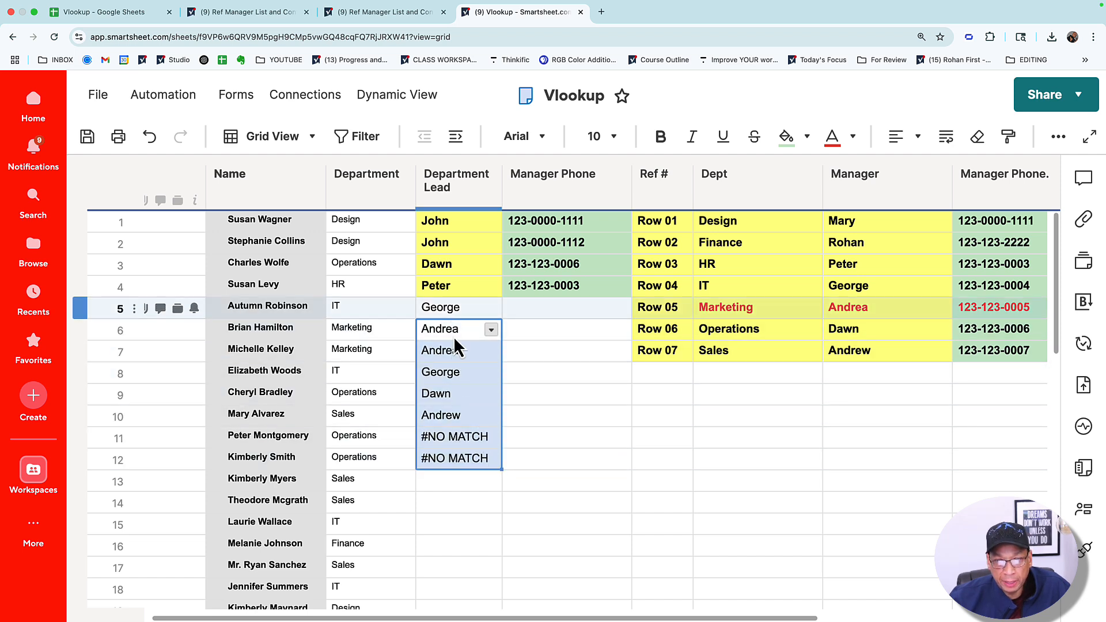
- Compare the lookup table ranges used by the Department Lead formulas in rows 5, 6 and 11
{"action": "double_click", "coordinate": [467, 443]}
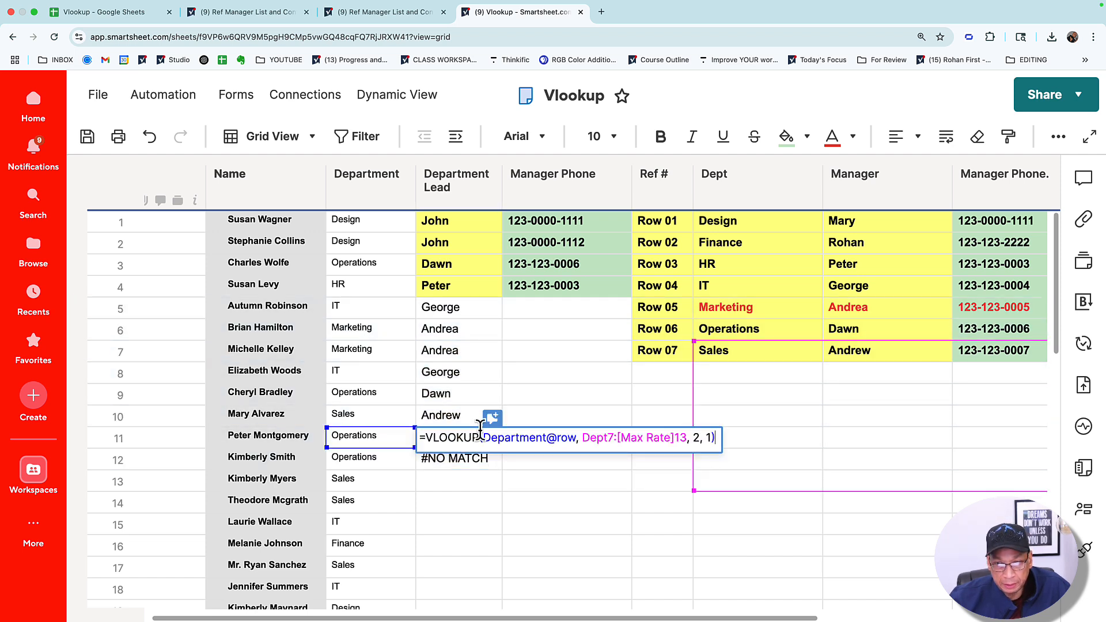
{"action": "key", "text": "Escape"}
{"action": "double_click", "coordinate": [465, 314]}
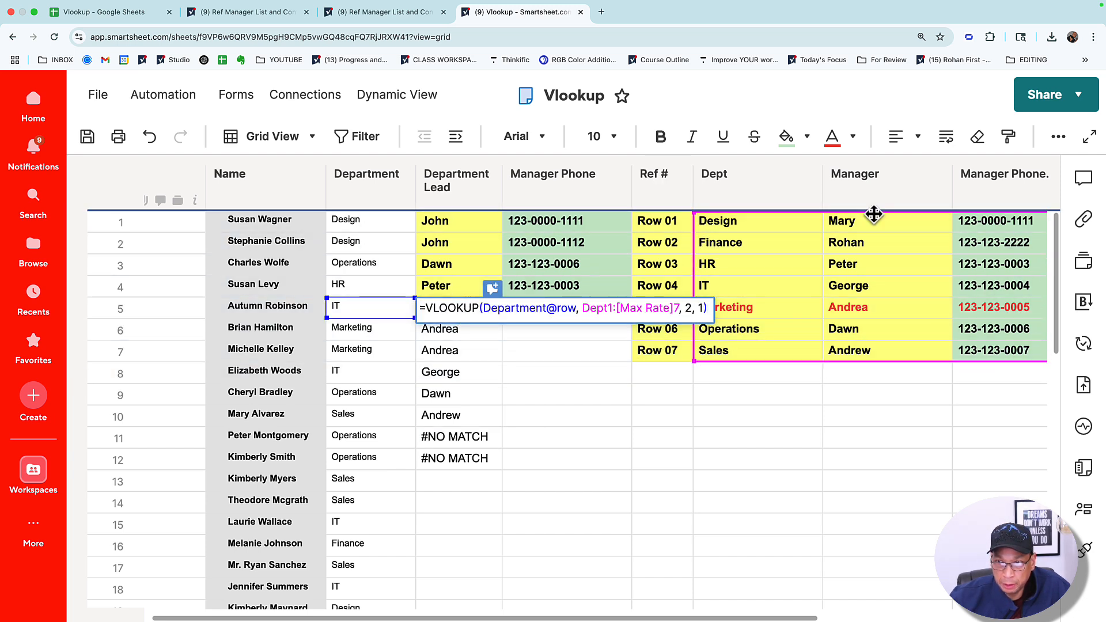
{"action": "key", "text": "Escape"}
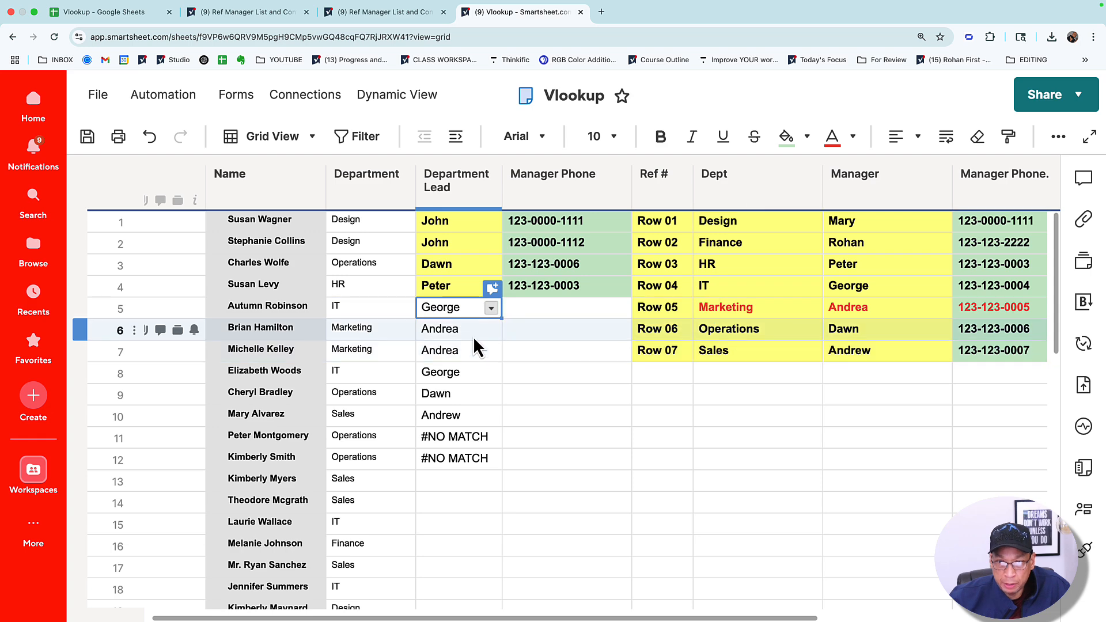
{"action": "double_click", "coordinate": [472, 335]}
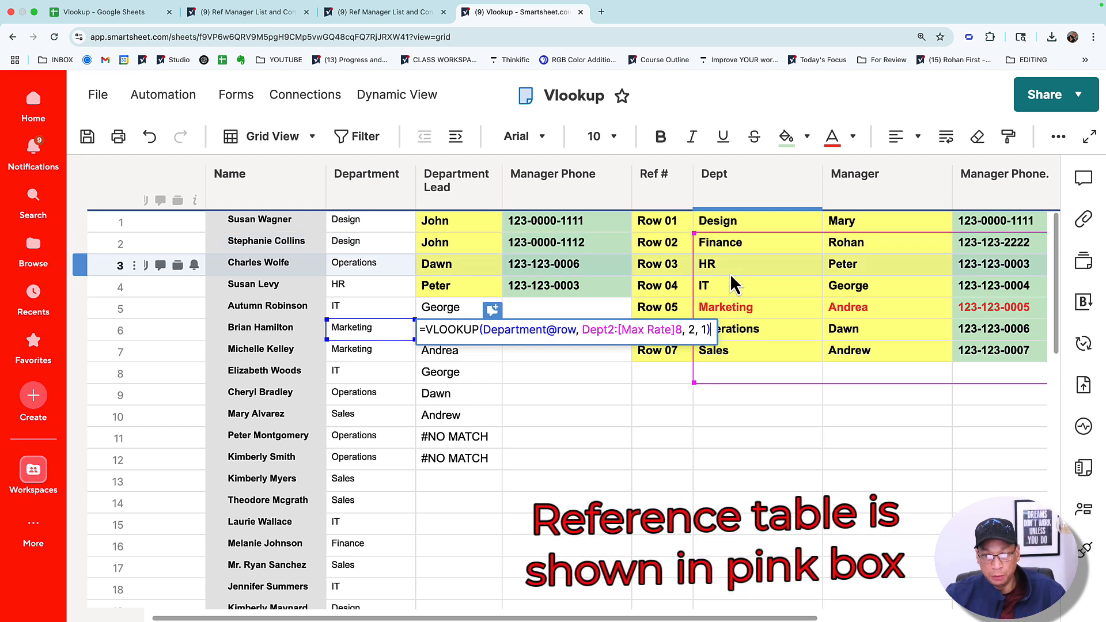
{"action": "double_click", "coordinate": [465, 440]}
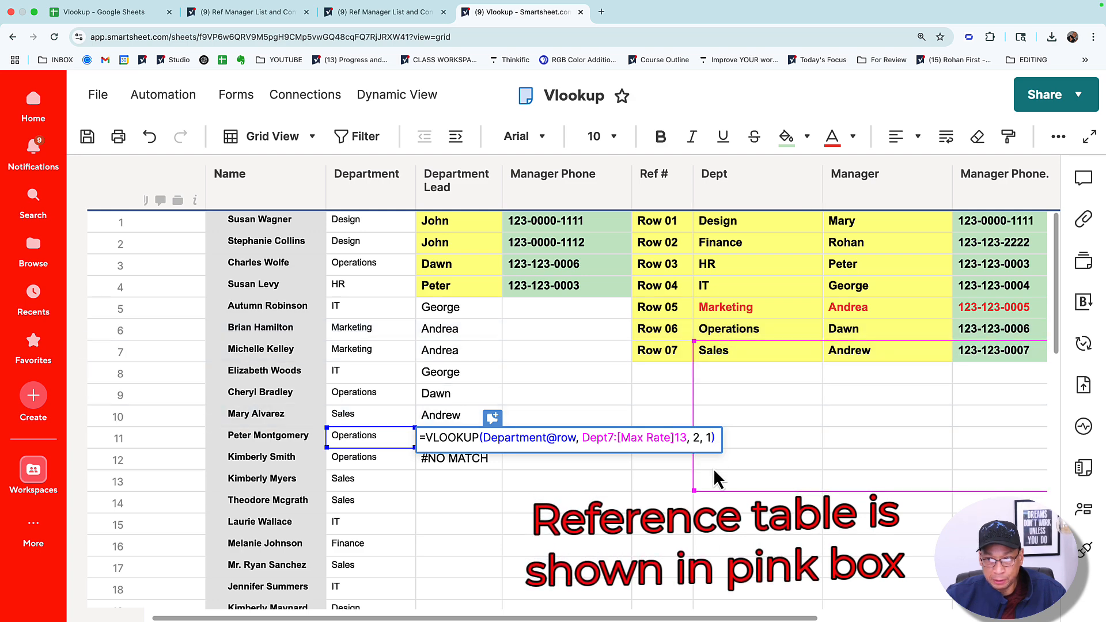
{"action": "left_click", "coordinate": [480, 333]}
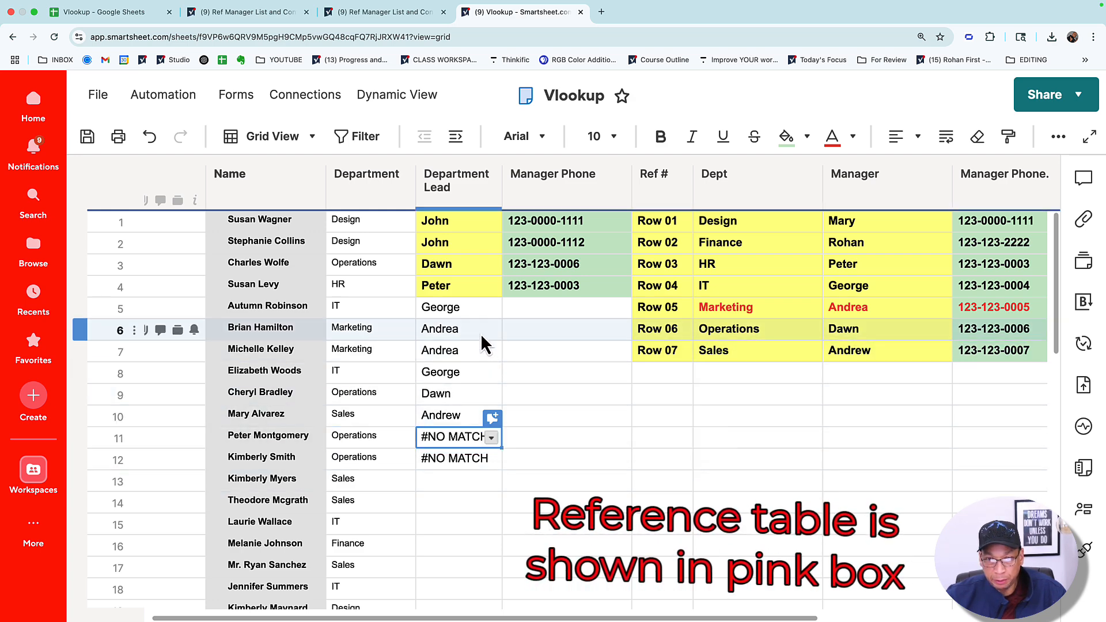
- Lock the lookup table rows in row 5's Department Lead formula by changing the range to Dept$1:[Max Rate]$7
{"action": "left_click", "coordinate": [481, 309]}
{"action": "double_click", "coordinate": [478, 310]}
{"action": "left_click", "coordinate": [607, 311]}
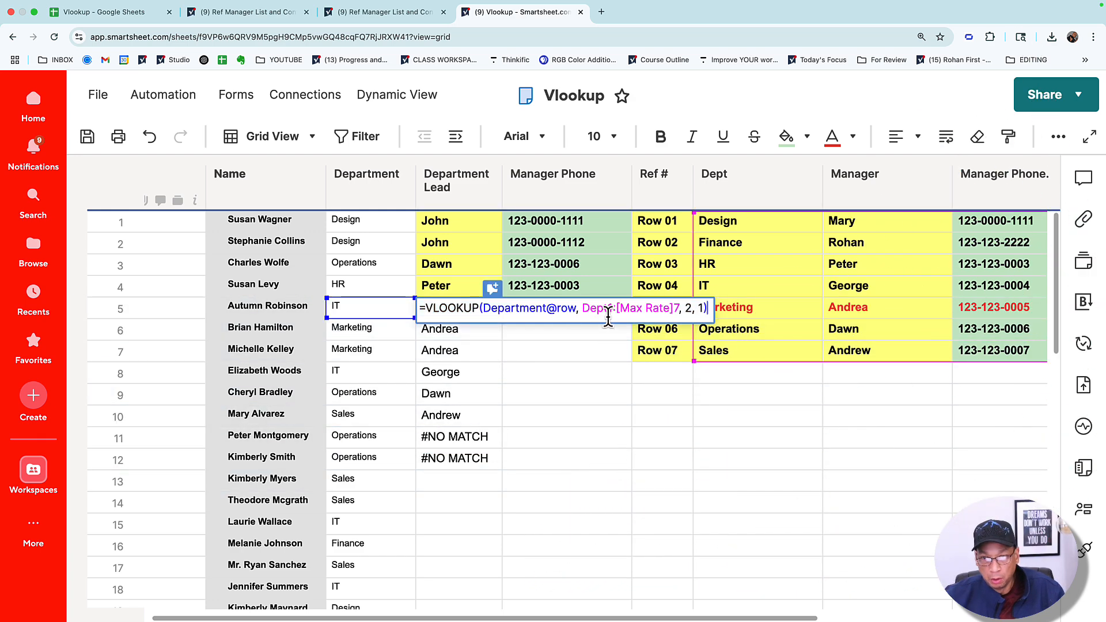
{"action": "left_click", "coordinate": [607, 309]}
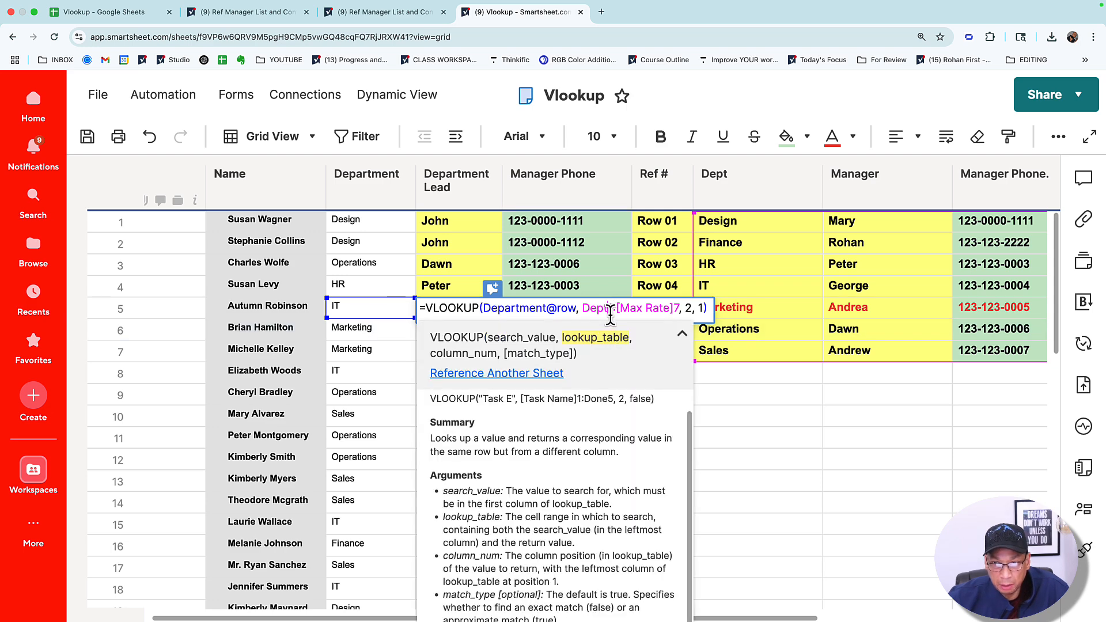
{"action": "type", "text": "$"}
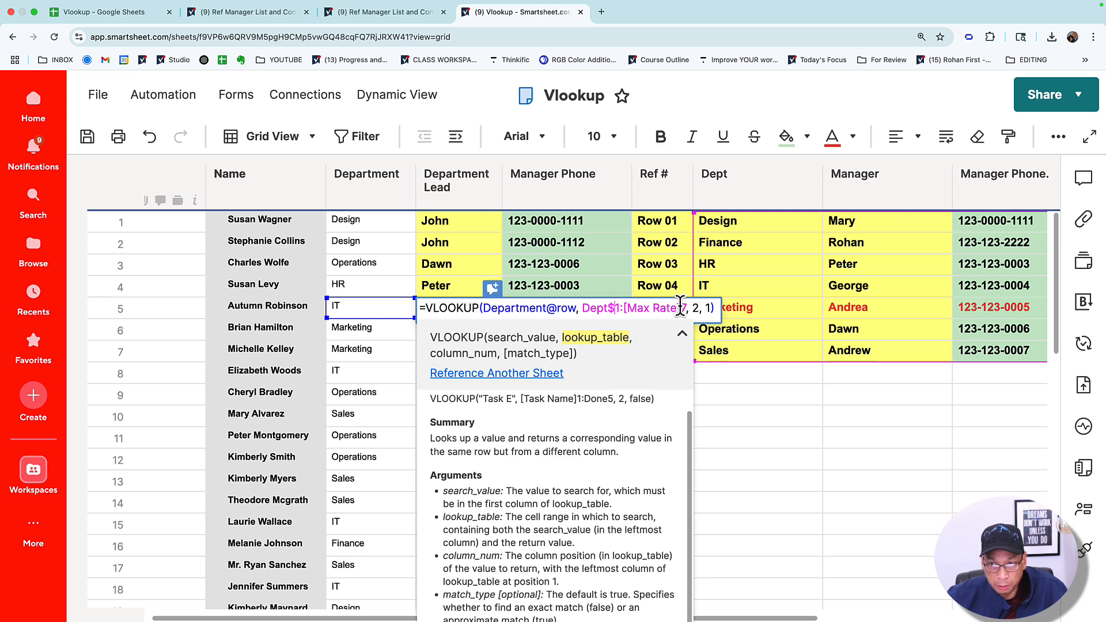
{"action": "left_click", "coordinate": [680, 308]}
{"action": "type", "text": "$"}
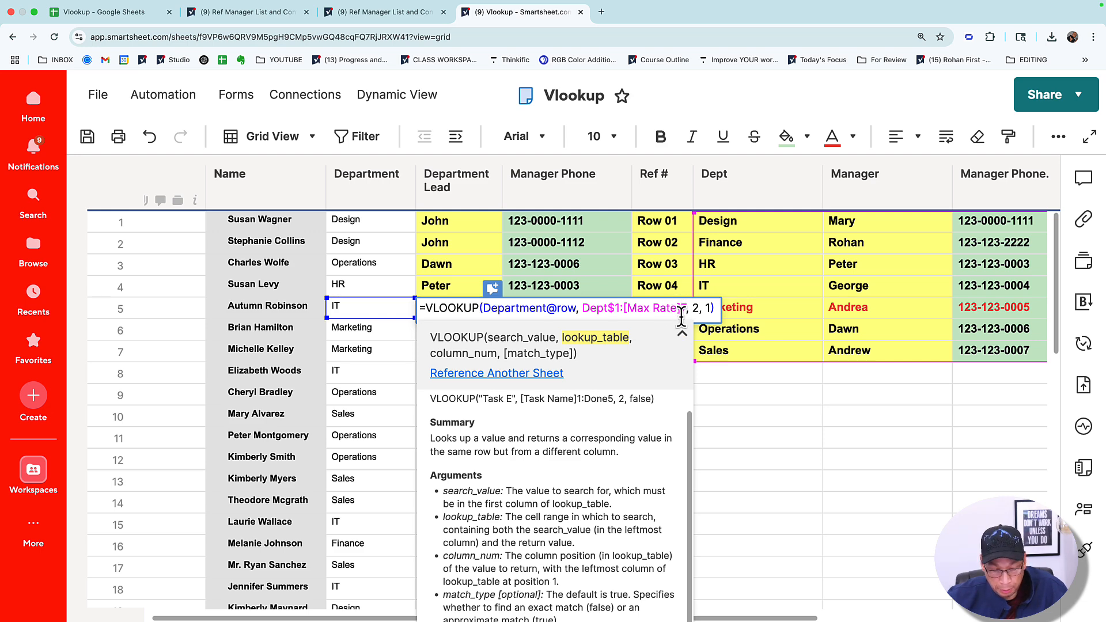
{"action": "key", "text": "Return"}
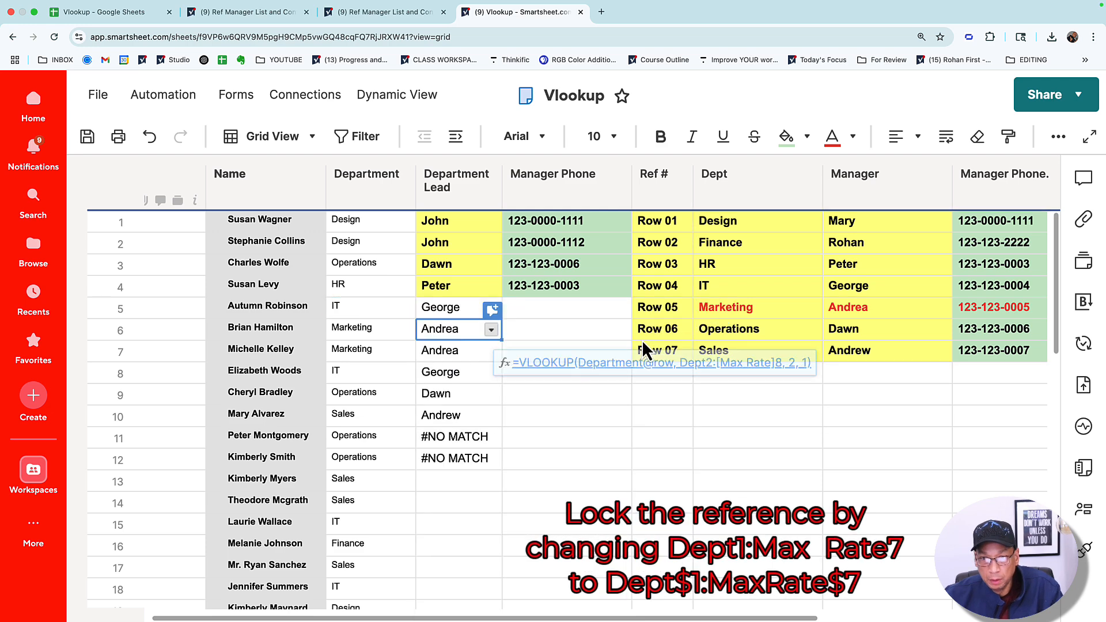
- Fill the locked formula from row 5 down through row 12 of Department Lead and check the lookup ranges in rows 12 and 6
{"action": "left_click", "coordinate": [471, 310]}
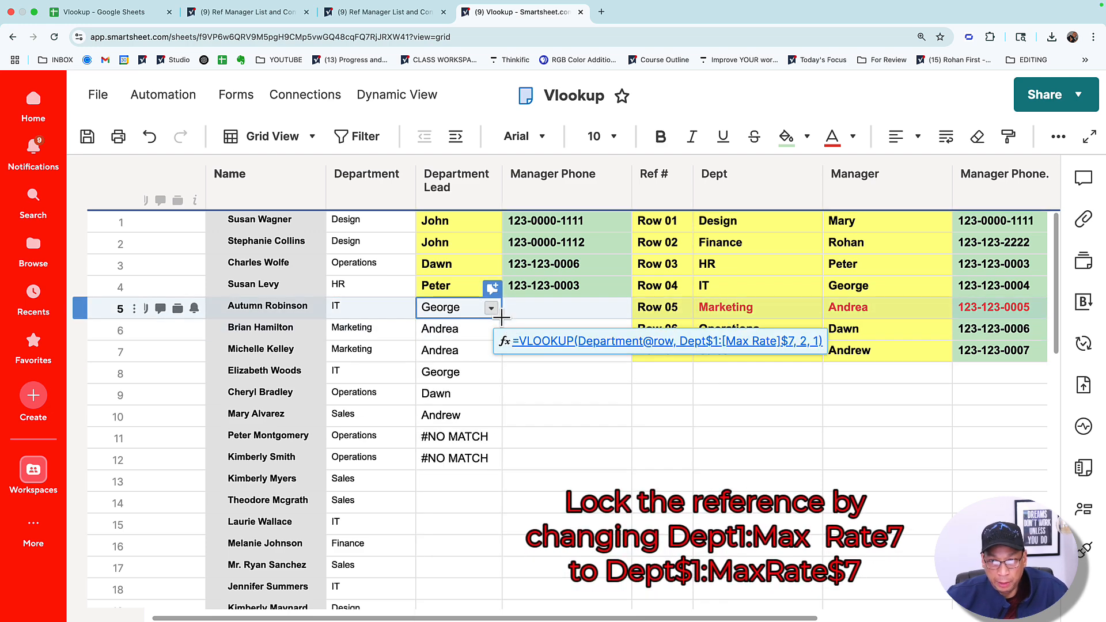
{"action": "left_click_drag", "start_coordinate": [501, 318], "coordinate": [499, 458]}
{"action": "double_click", "coordinate": [481, 457]}
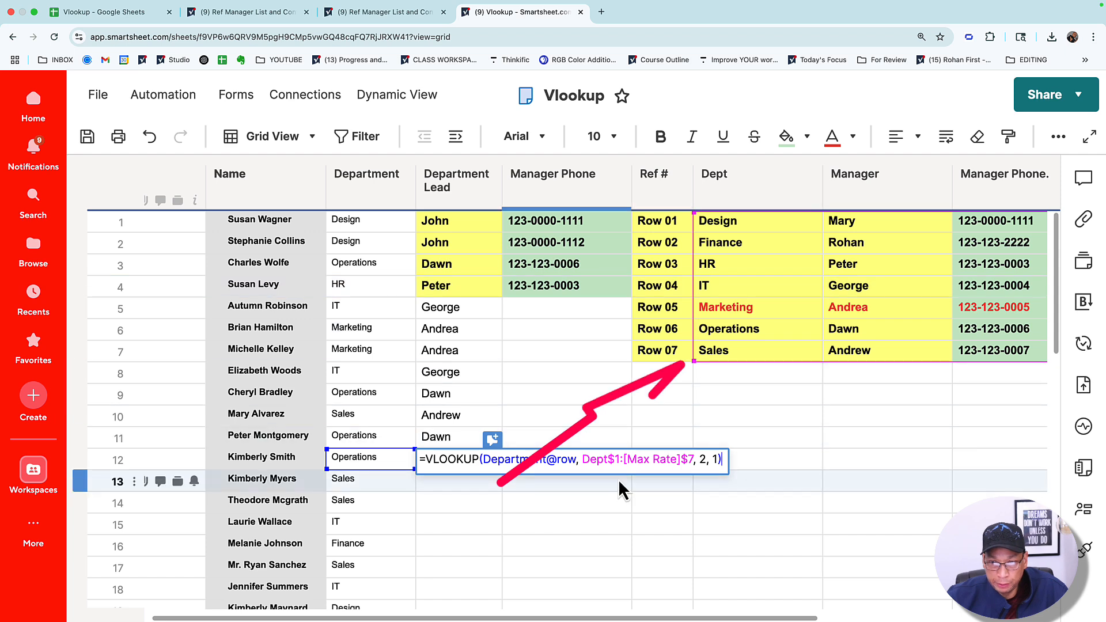
{"action": "left_click", "coordinate": [483, 316]}
{"action": "left_click", "coordinate": [481, 330]}
{"action": "double_click", "coordinate": [482, 331]}
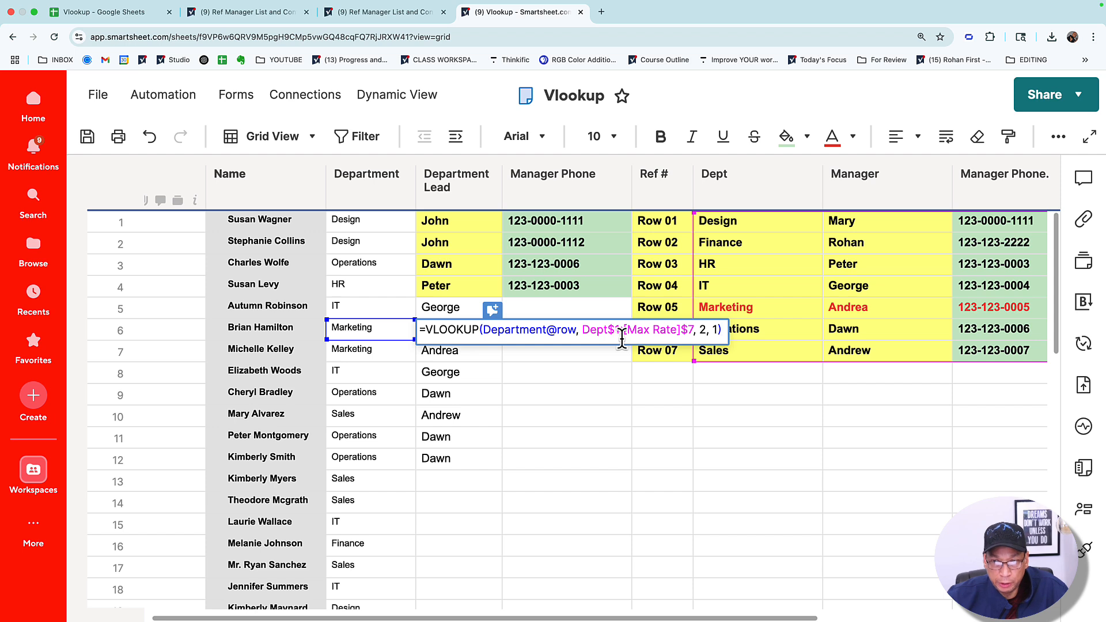
- Fill the locked VLOOKUP formula from row 5 down the Department Lead column through row 42
{"action": "key", "text": "Escape"}
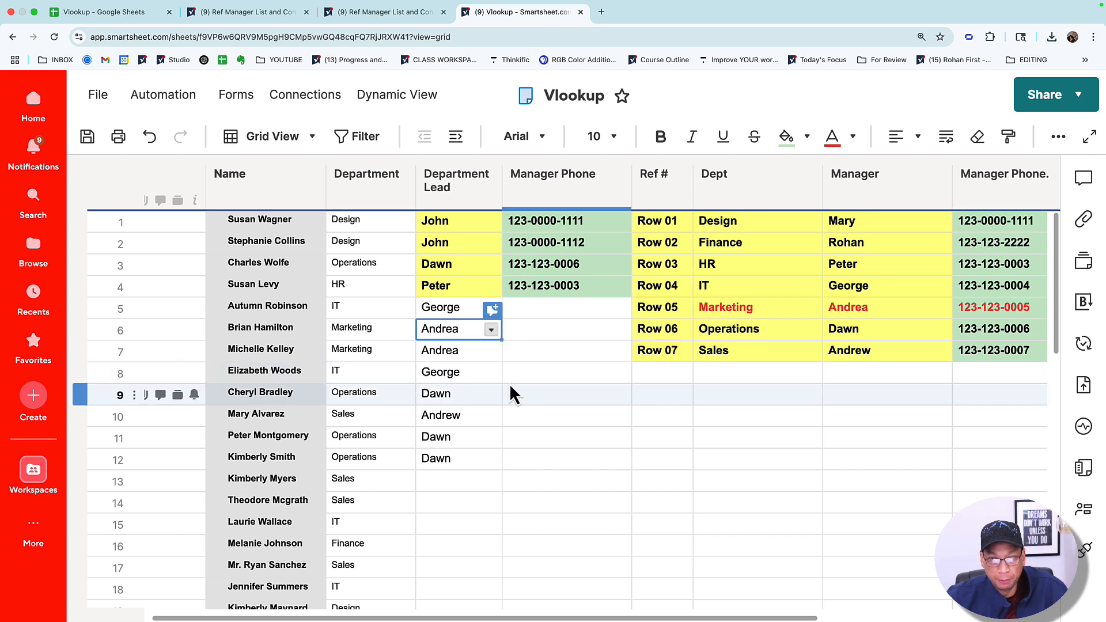
{"action": "left_click", "coordinate": [459, 311]}
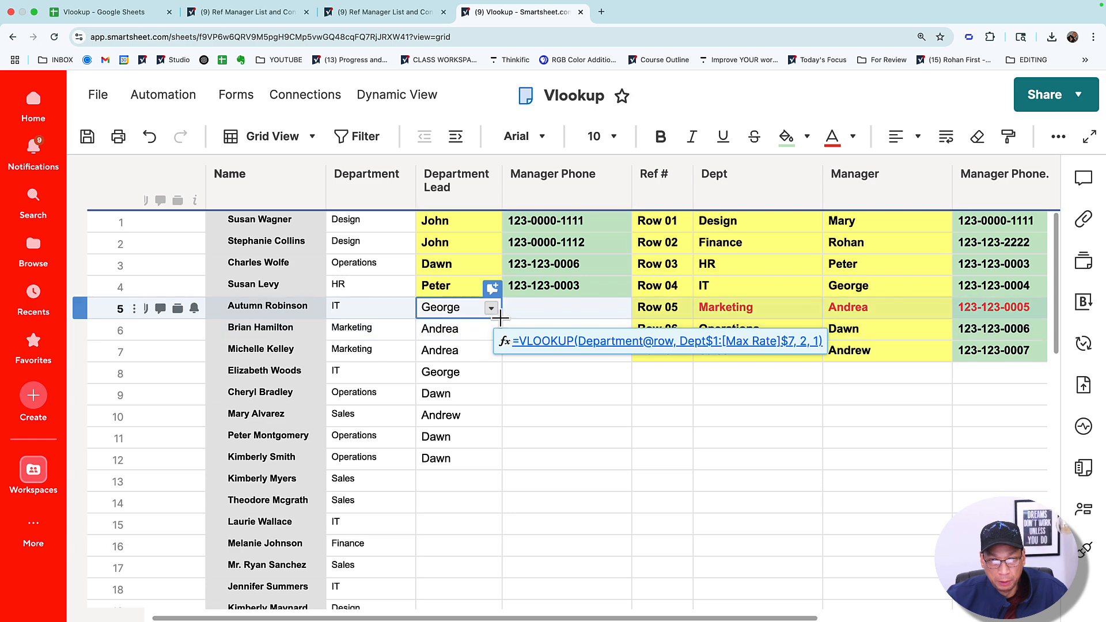
{"action": "left_click_drag", "start_coordinate": [501, 318], "coordinate": [467, 398]}
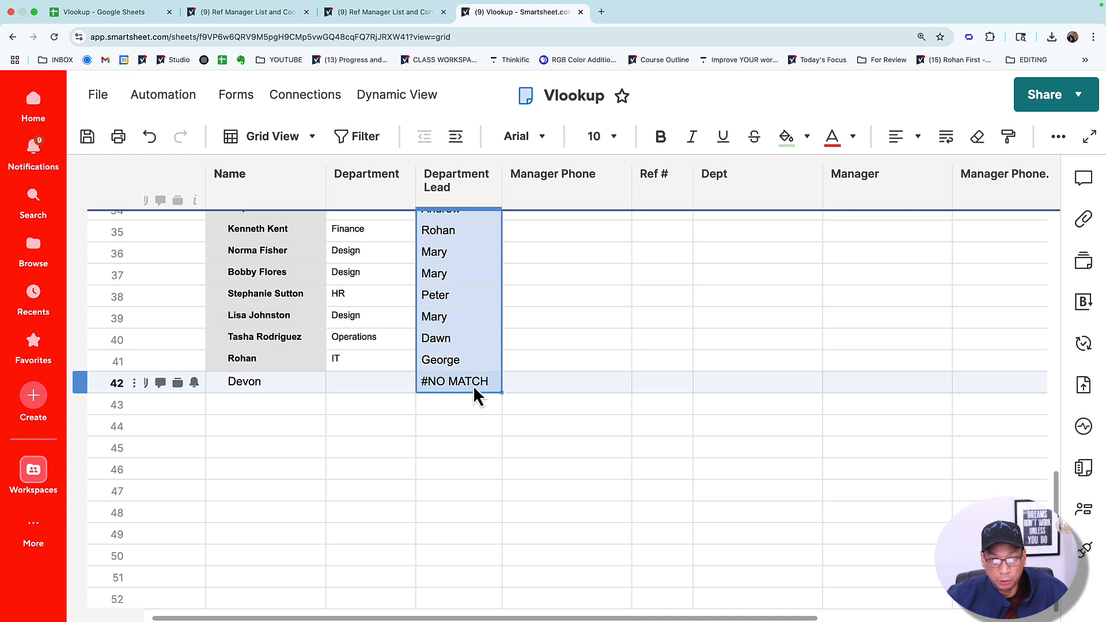
- Set the Department in row 42 to Finance and check that row's Department Lead cell
{"action": "left_click", "coordinate": [387, 391]}
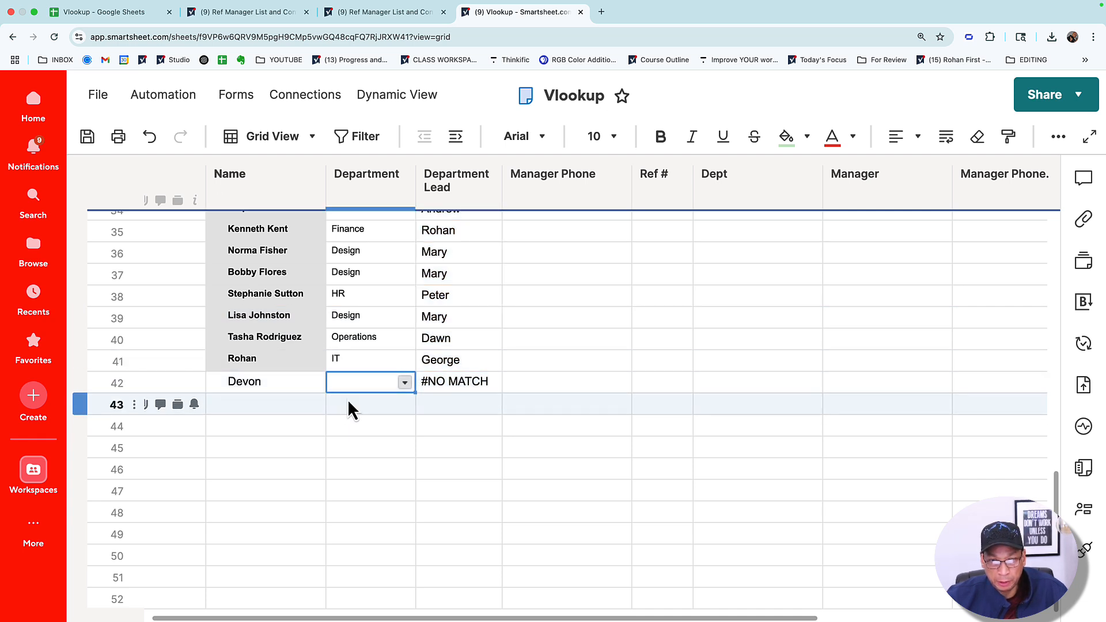
{"action": "left_click", "coordinate": [403, 382]}
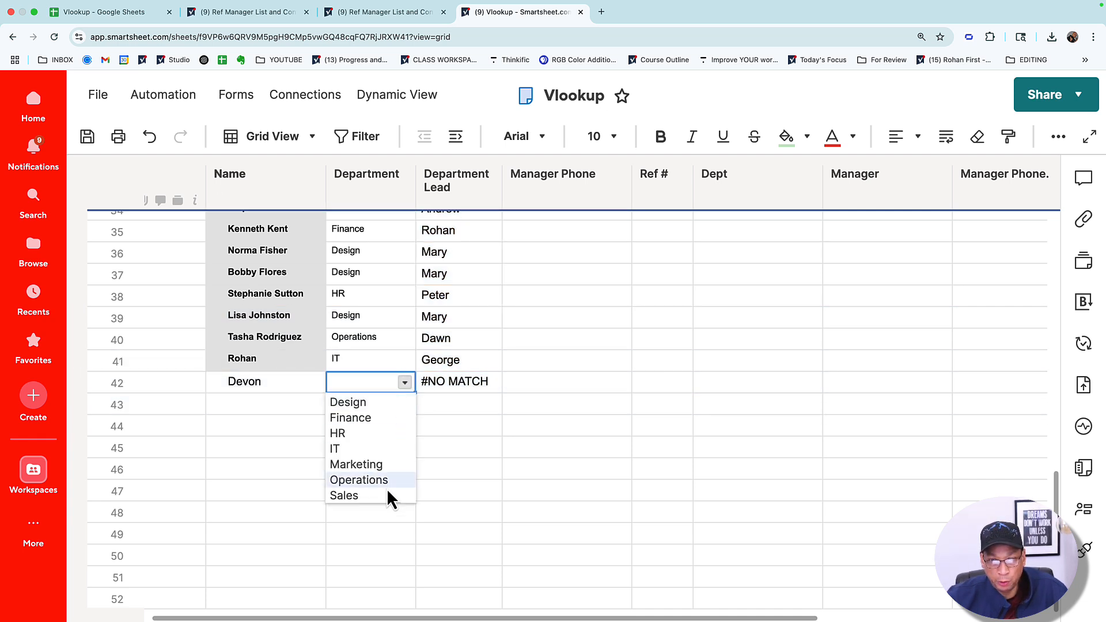
{"action": "left_click", "coordinate": [367, 420]}
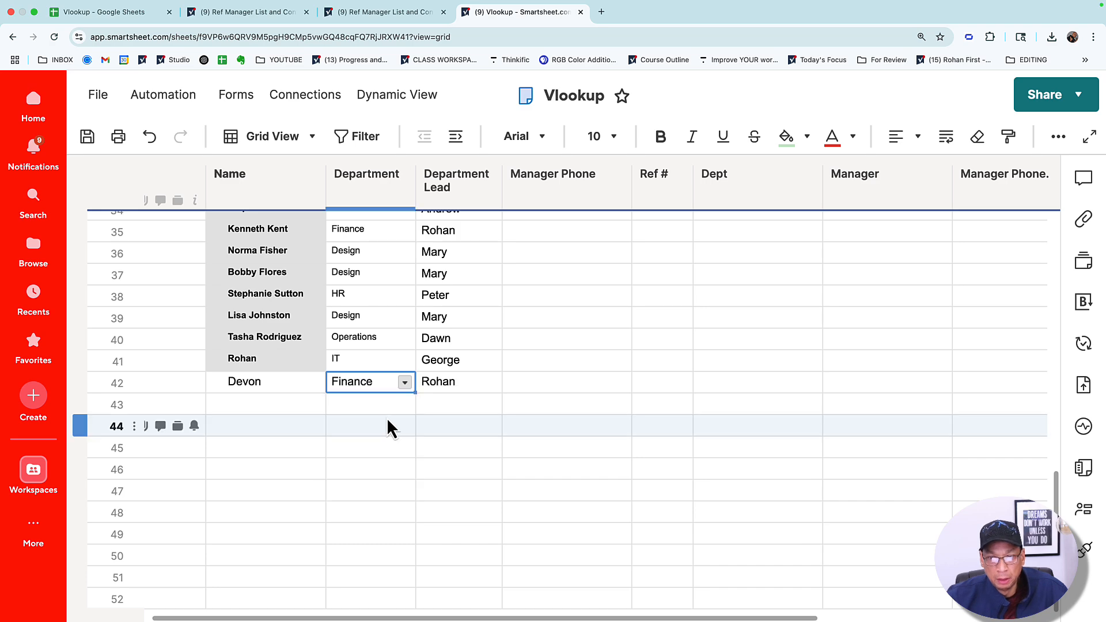
{"action": "left_click", "coordinate": [467, 389]}
- Enter the formula =VLOOKUP(Department@row,Dept1:[Max Rate]7,3,1) in row 5 of the first Manager Phone column
{"action": "scroll", "coordinate": [460, 414], "scroll_direction": "up", "scroll_amount": 15}
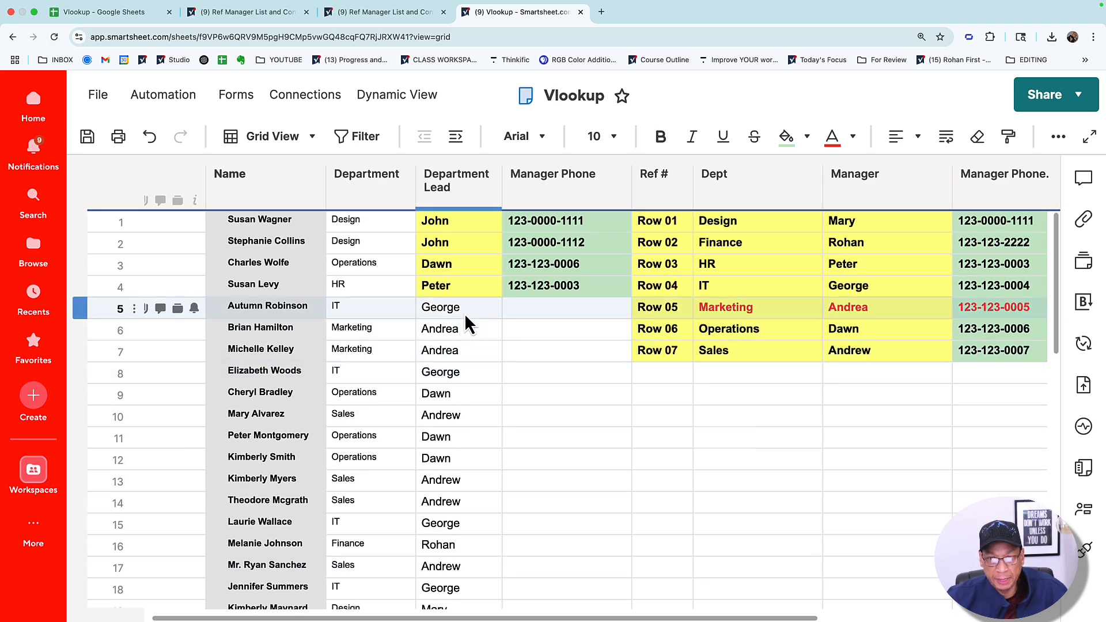
{"action": "left_click", "coordinate": [528, 310]}
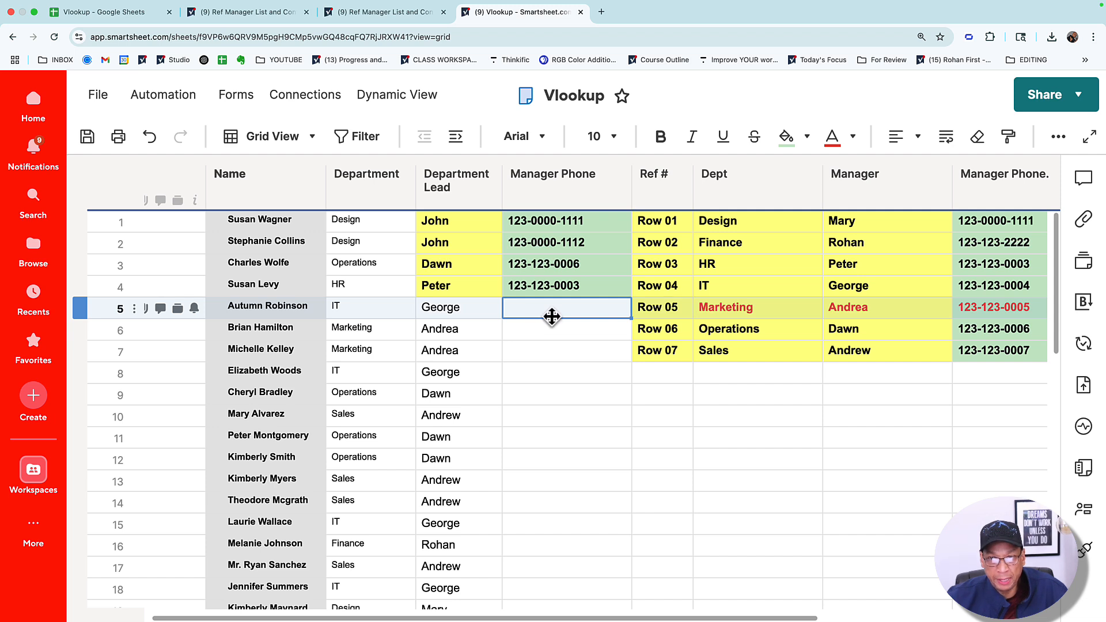
{"action": "type", "text": "=vlo"}
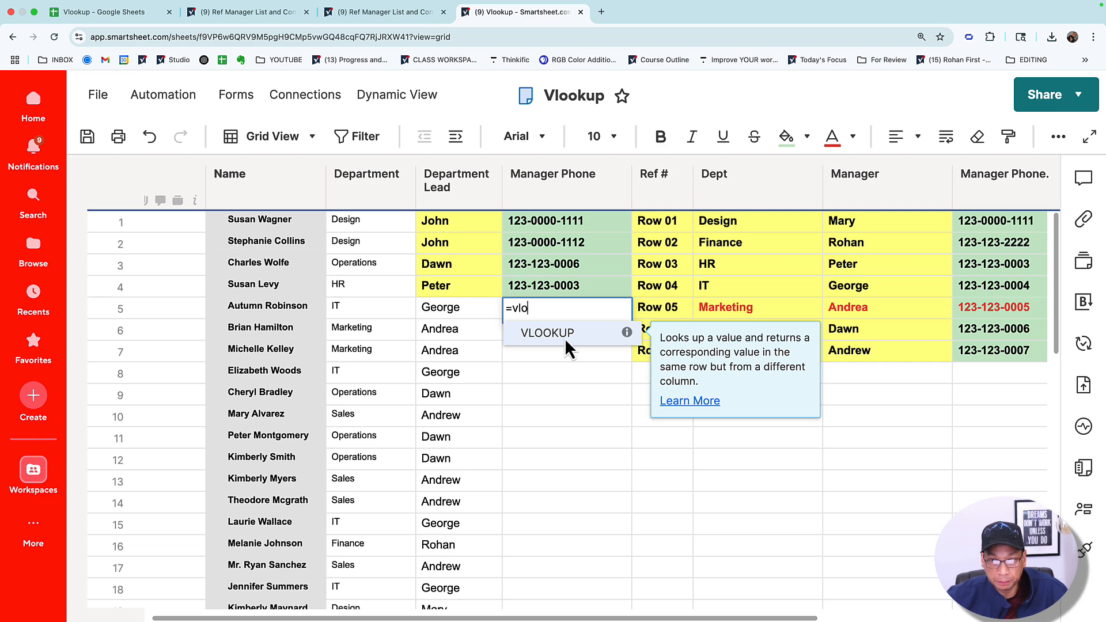
{"action": "left_click", "coordinate": [564, 338]}
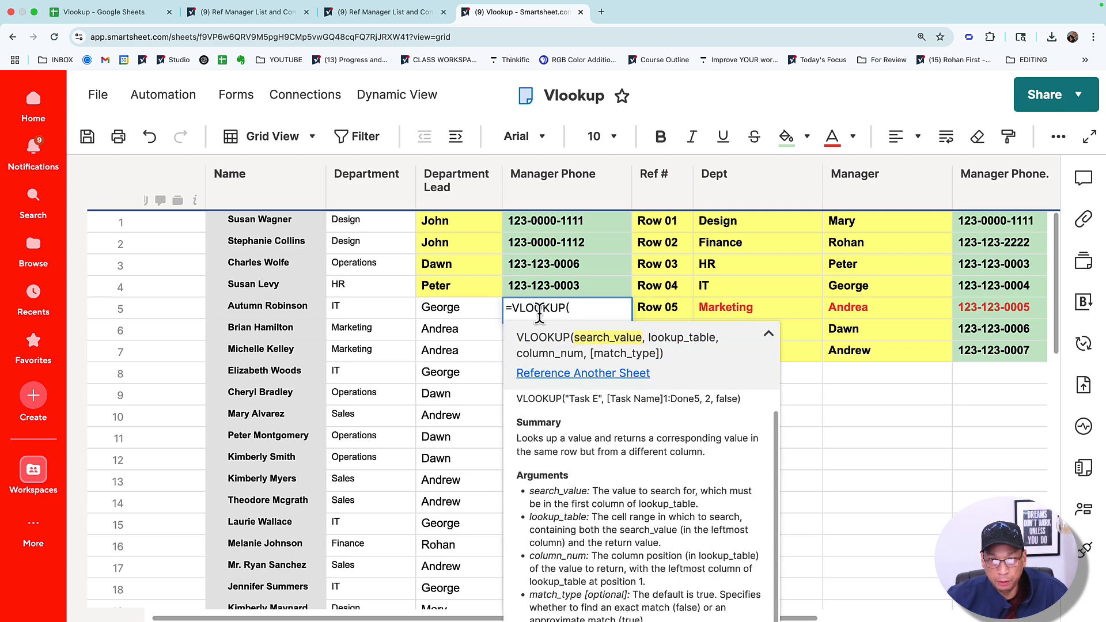
{"action": "left_click", "coordinate": [343, 307]}
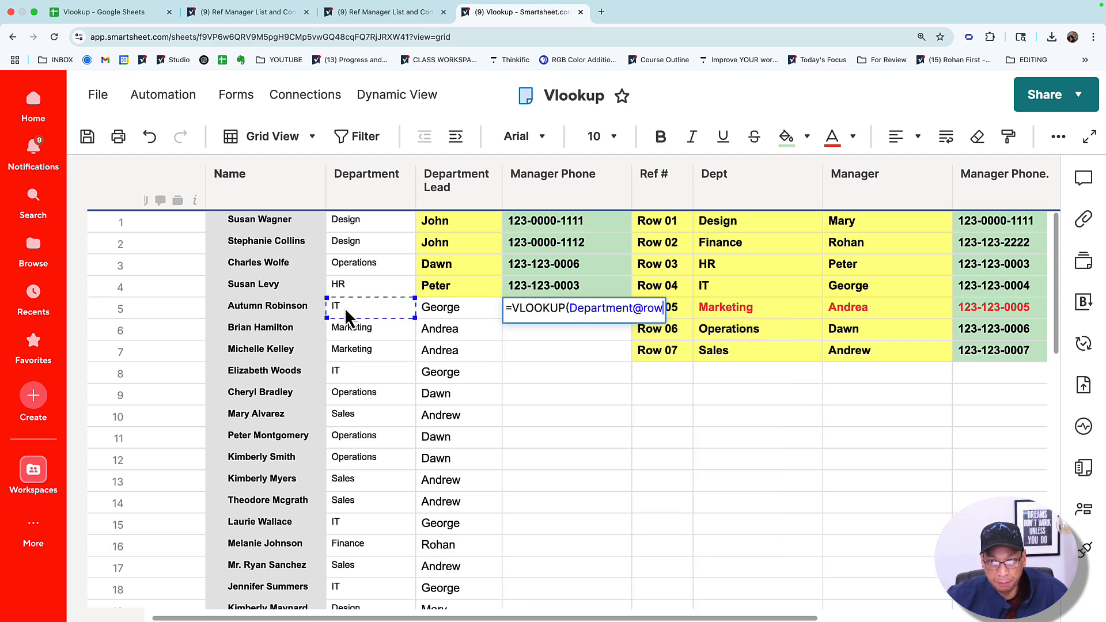
{"action": "type", "text": ","}
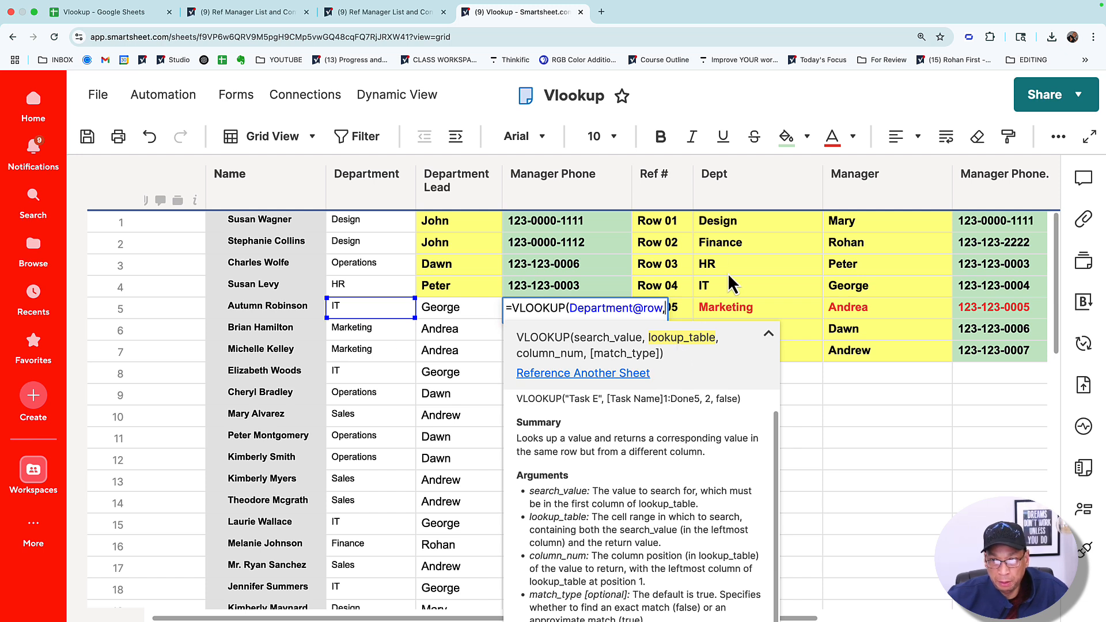
{"action": "left_click_drag", "start_coordinate": [731, 222], "coordinate": [993, 356]}
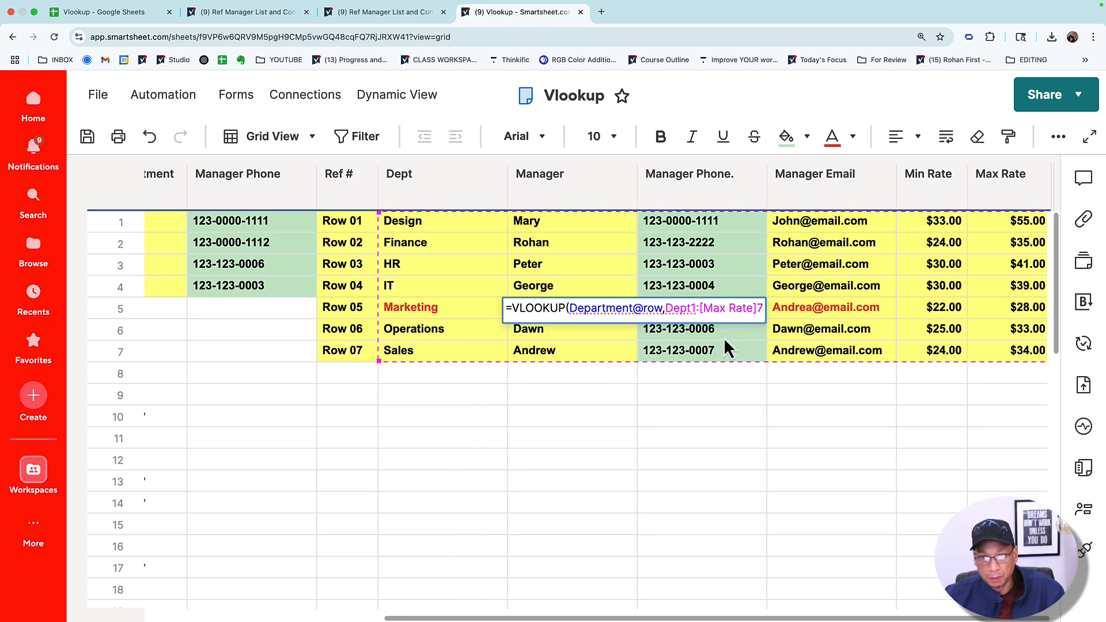
{"action": "type", "text": ","}
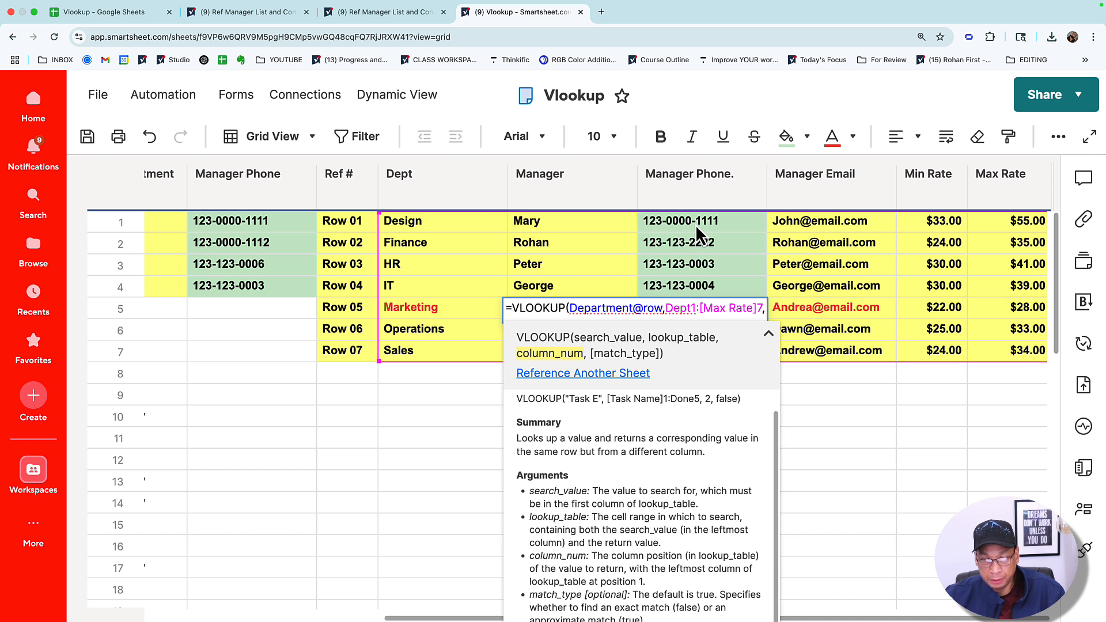
{"action": "type", "text": "3"}
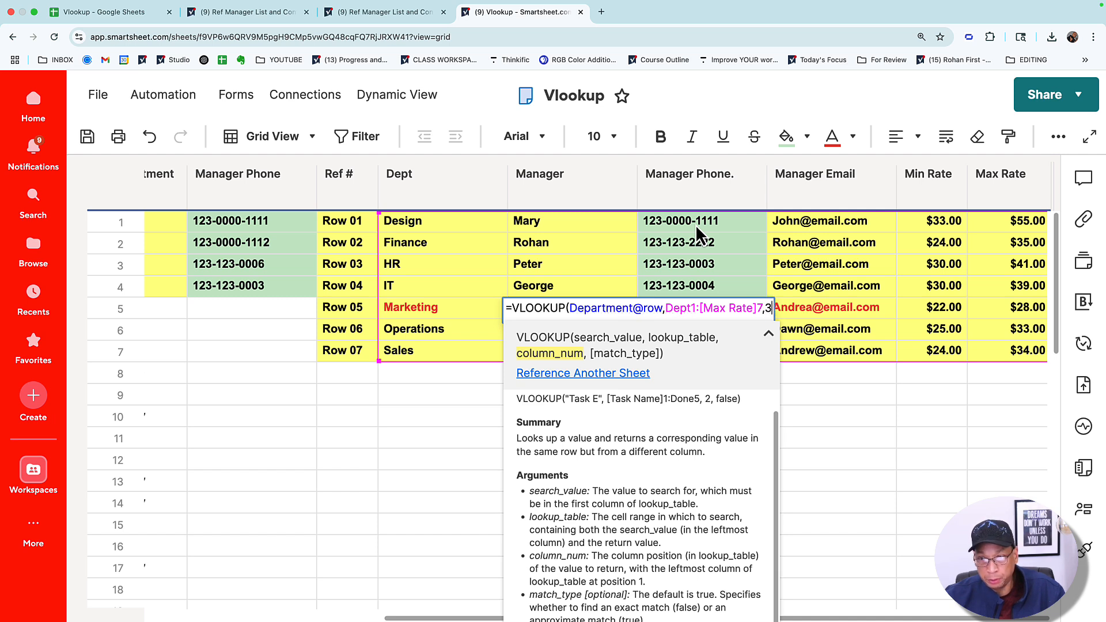
{"action": "type", "text": ",1"}
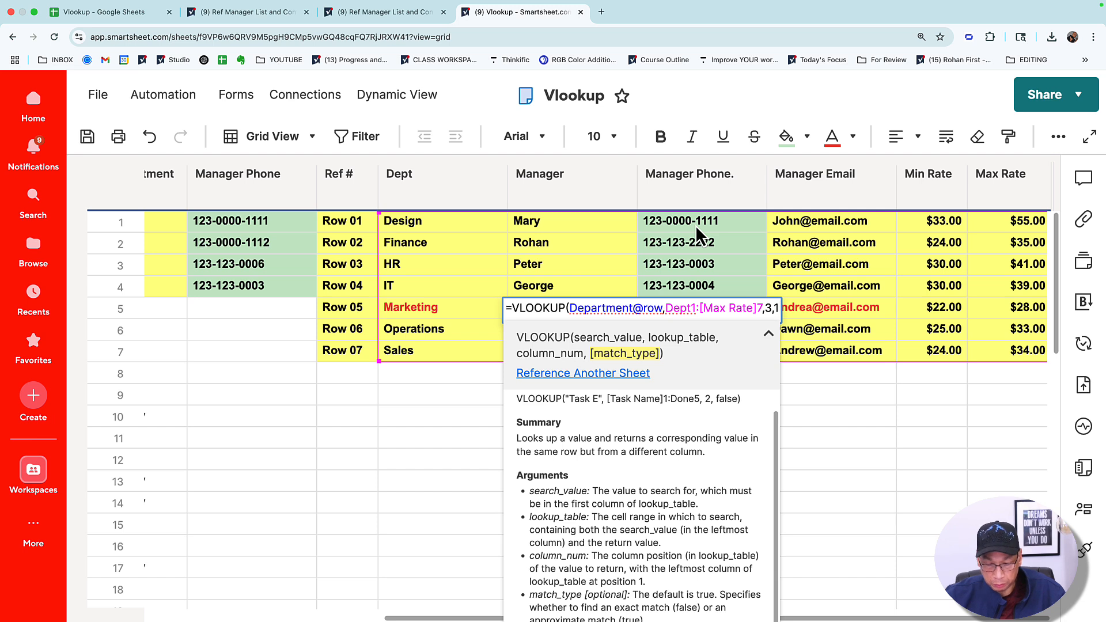
{"action": "type", "text": ")"}
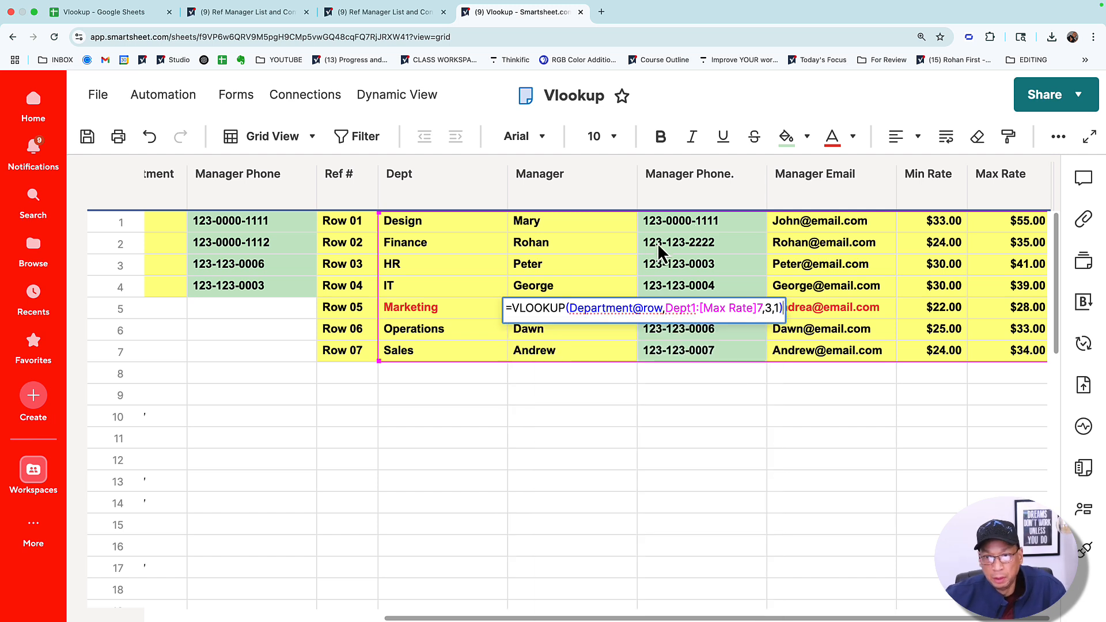
{"action": "key", "text": "Return"}
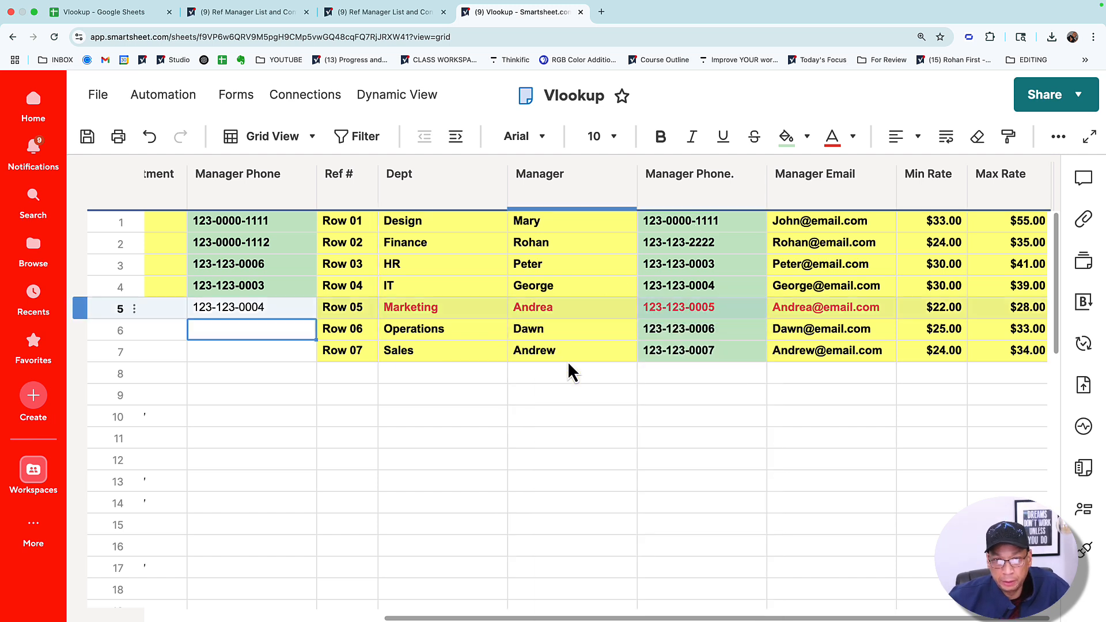
- Lock the lookup table rows in row 5's Manager Phone formula by changing the range to Dept$1:[Max Rate]$7
{"action": "left_click_drag", "start_coordinate": [577, 616], "coordinate": [370, 563]}
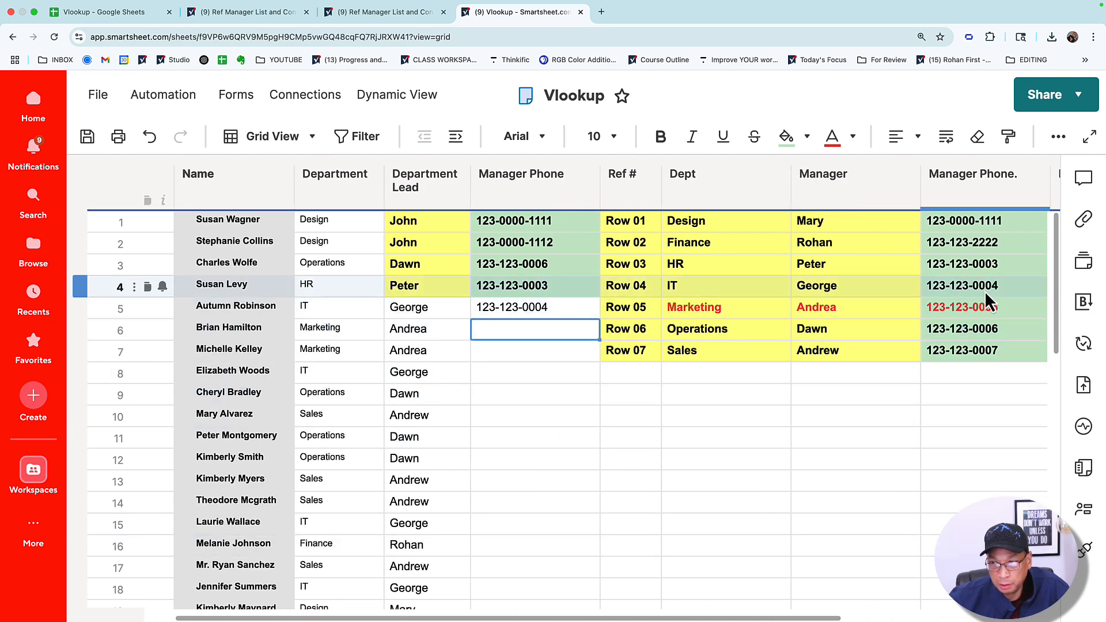
{"action": "double_click", "coordinate": [556, 308]}
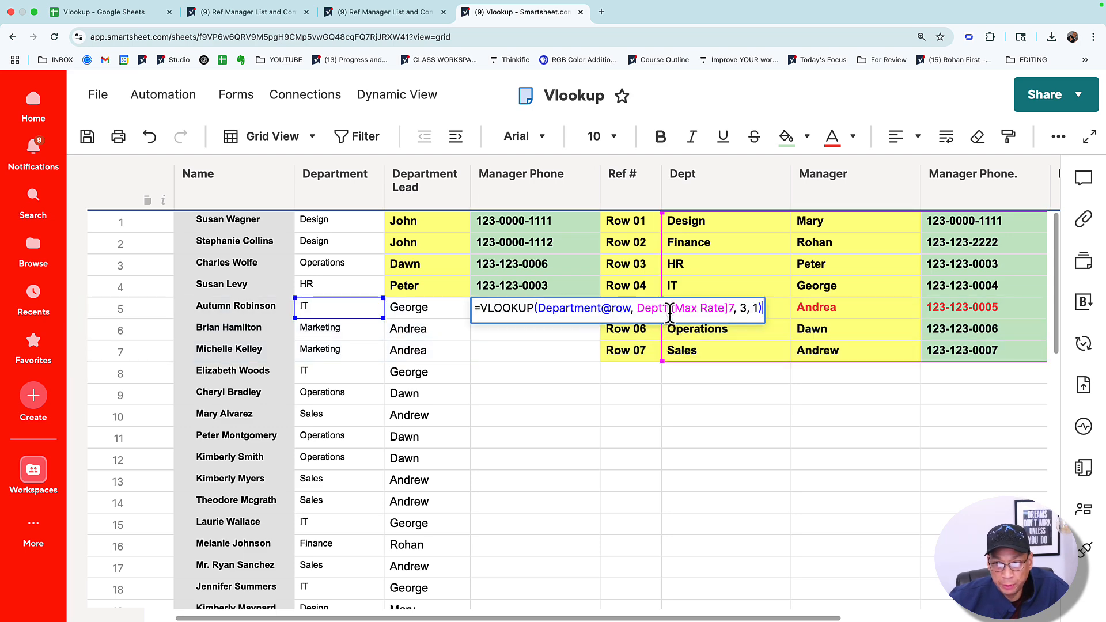
{"action": "left_click", "coordinate": [648, 308]}
{"action": "type", "text": "$"}
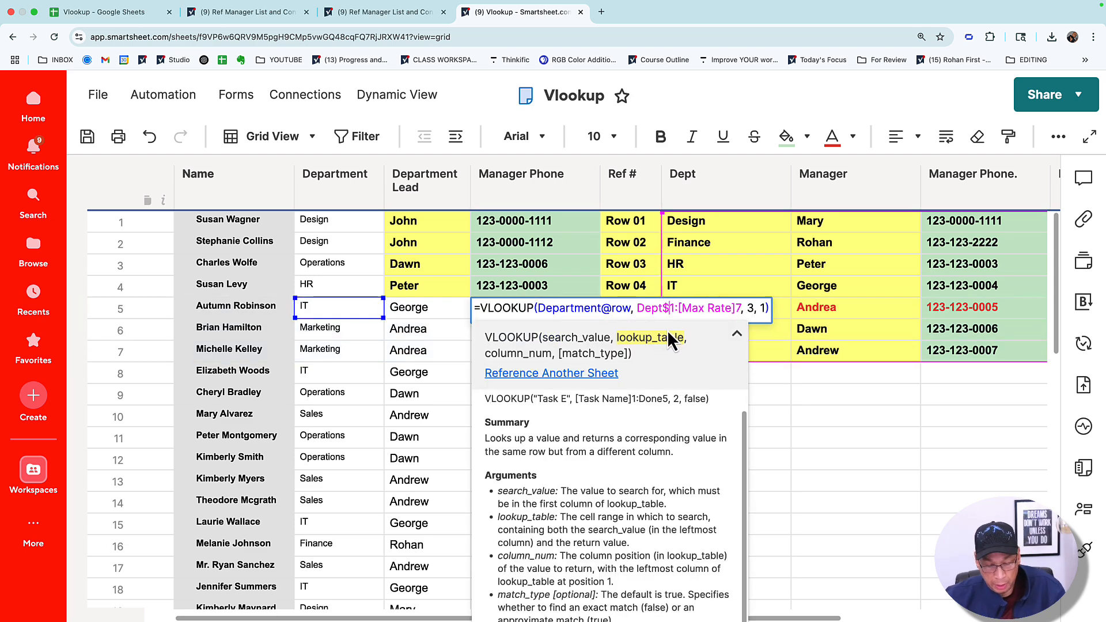
{"action": "left_click", "coordinate": [739, 308]}
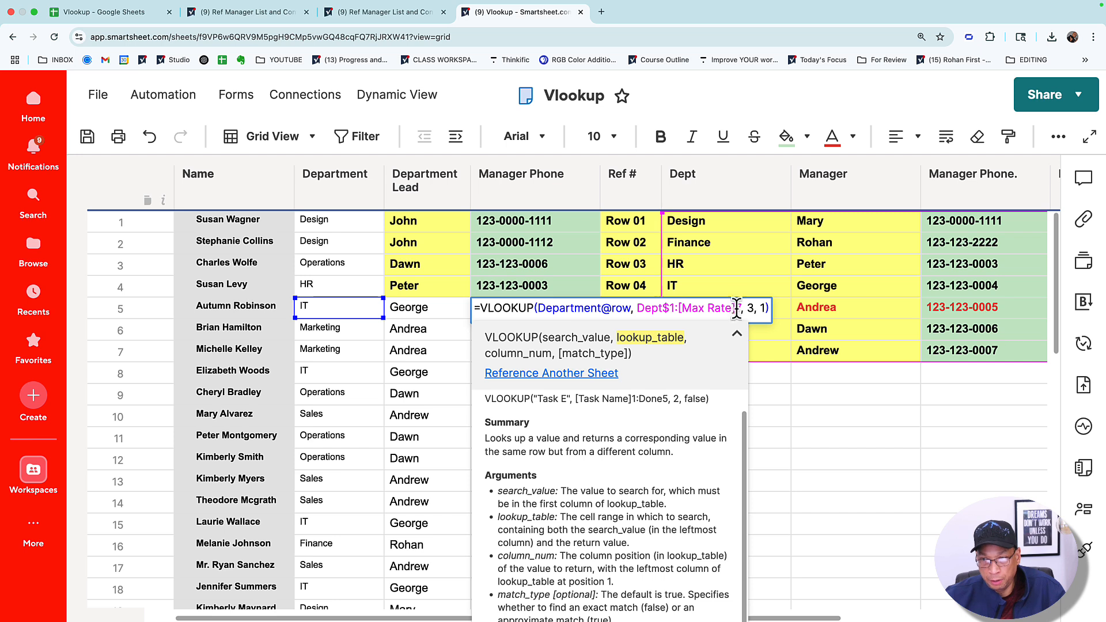
{"action": "type", "text": "$"}
{"action": "key", "text": "Return"}
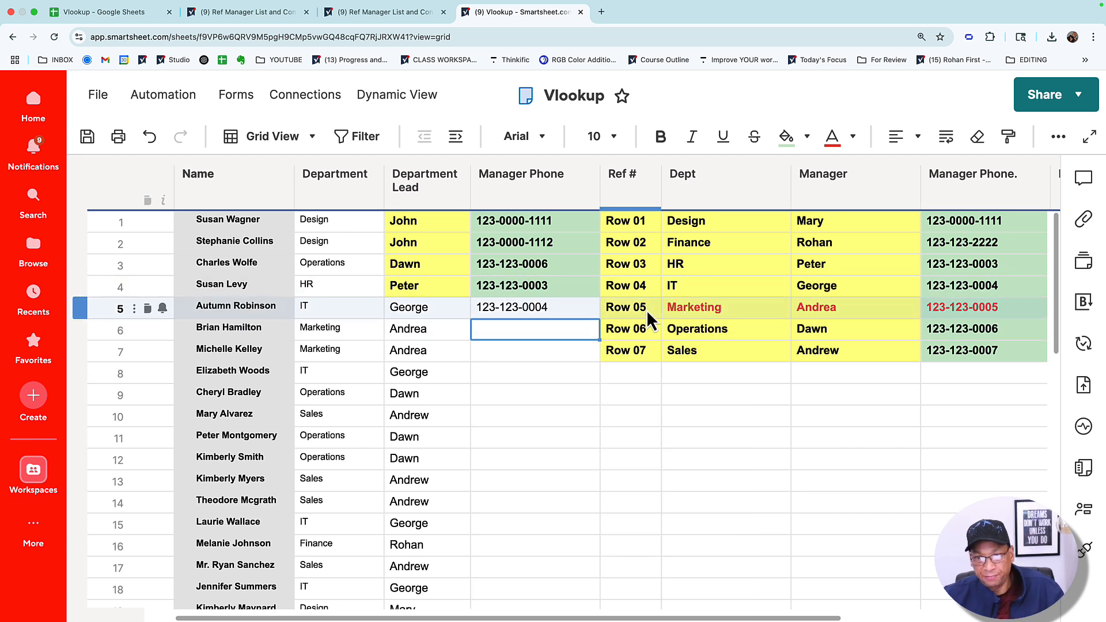
- Fill the locked formula from row 5 down the Manager Phone column and check row 5's formula
{"action": "left_click", "coordinate": [565, 312]}
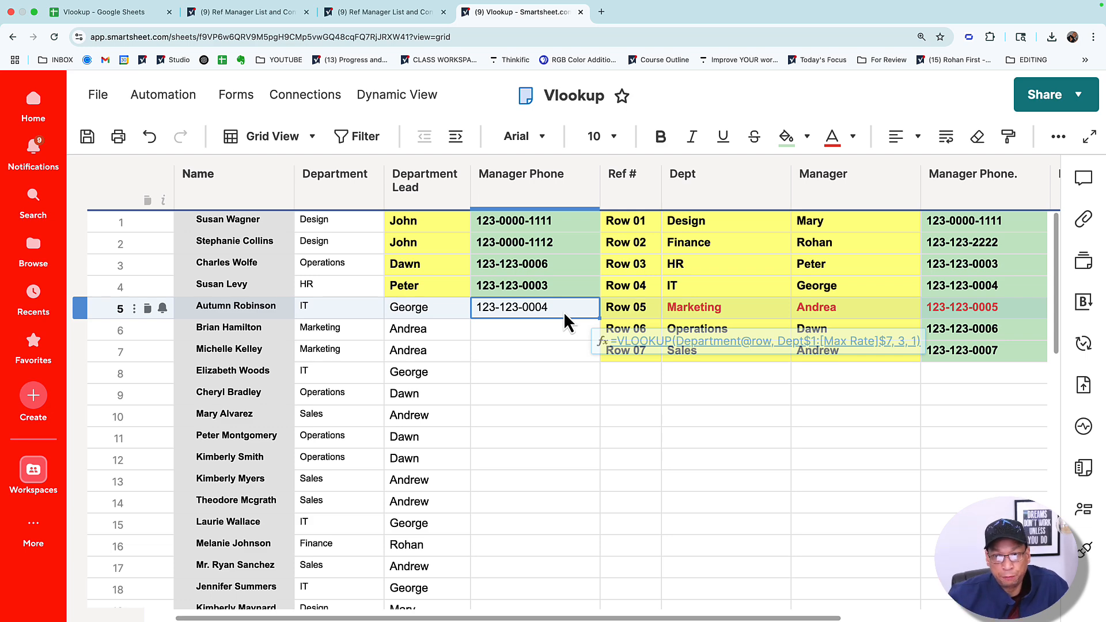
{"action": "left_click_drag", "start_coordinate": [600, 318], "coordinate": [582, 478]}
{"action": "scroll", "coordinate": [565, 361], "scroll_direction": "up", "scroll_amount": 10}
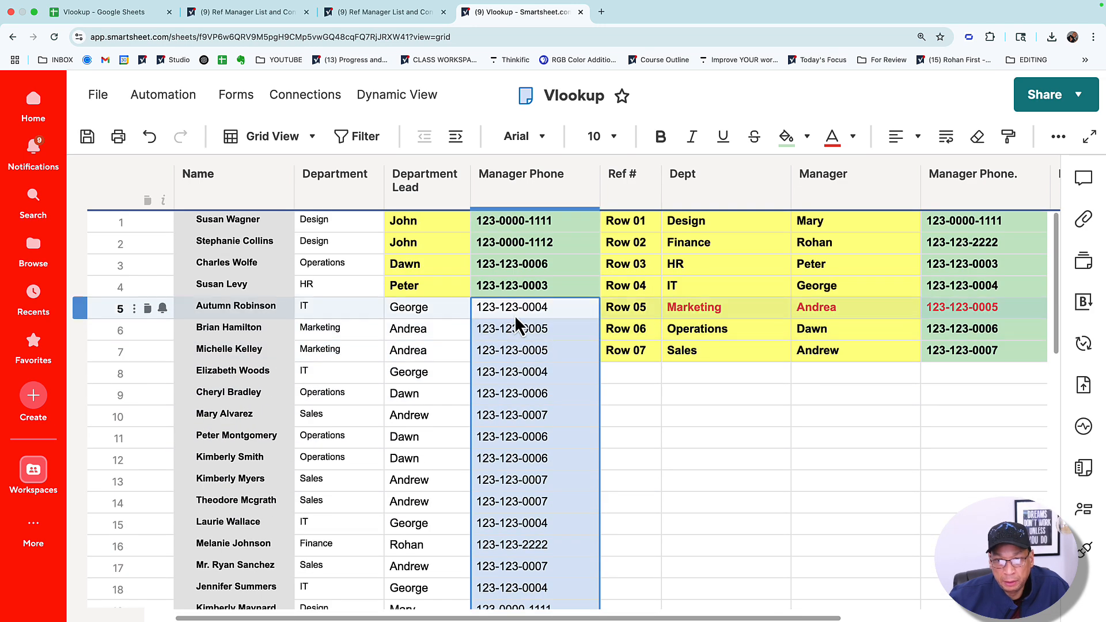
{"action": "left_click", "coordinate": [576, 313]}
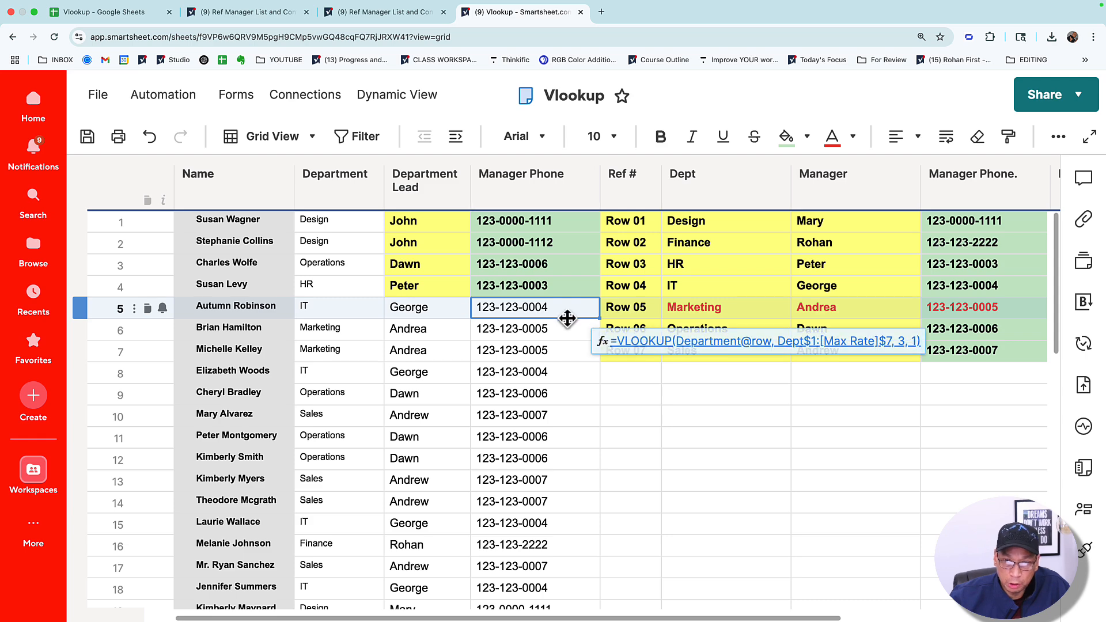
- Fill the row 5 formulas of Department Lead and Manager Phone upward through row 1, replacing the manual entries
{"action": "left_click", "coordinate": [418, 228]}
{"action": "double_click", "coordinate": [426, 230]}
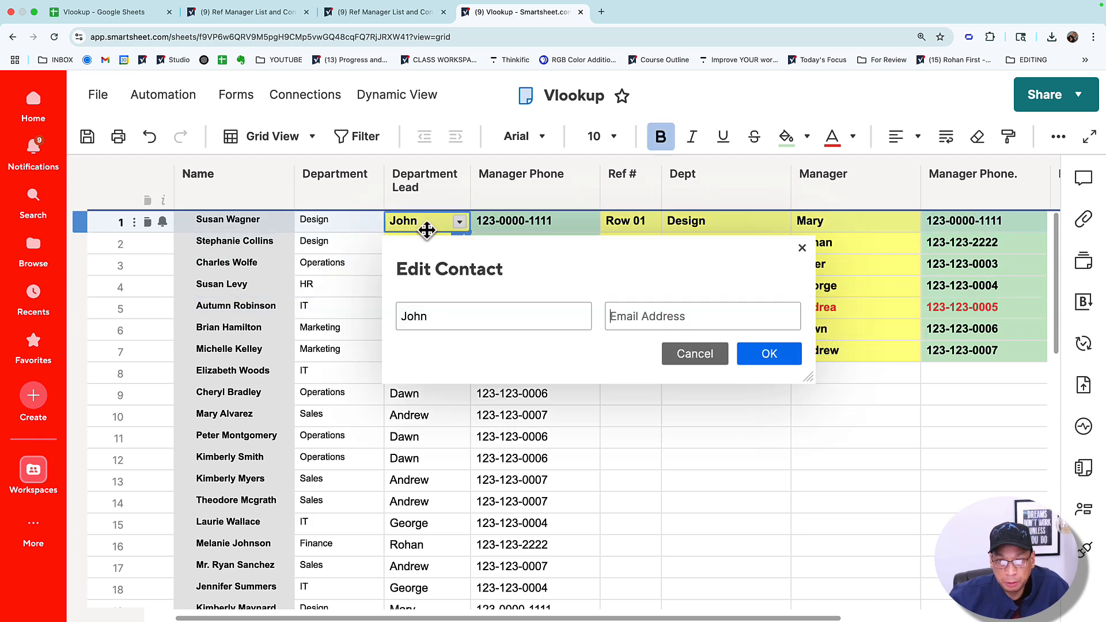
{"action": "key", "text": "Escape"}
{"action": "left_click", "coordinate": [434, 309]}
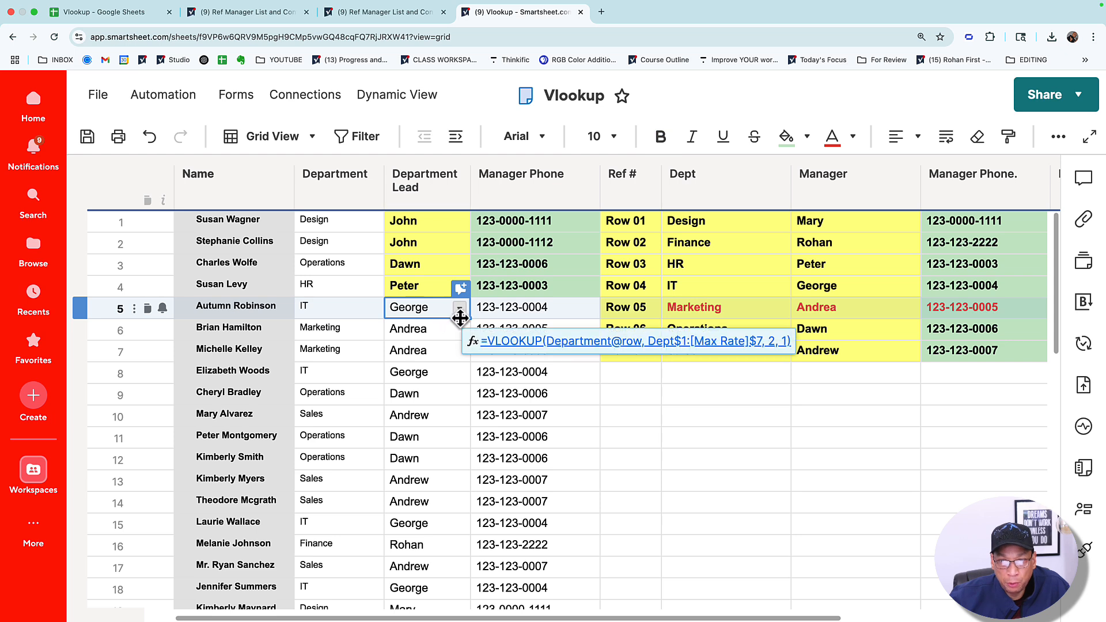
{"action": "left_click_drag", "start_coordinate": [467, 318], "coordinate": [450, 221]}
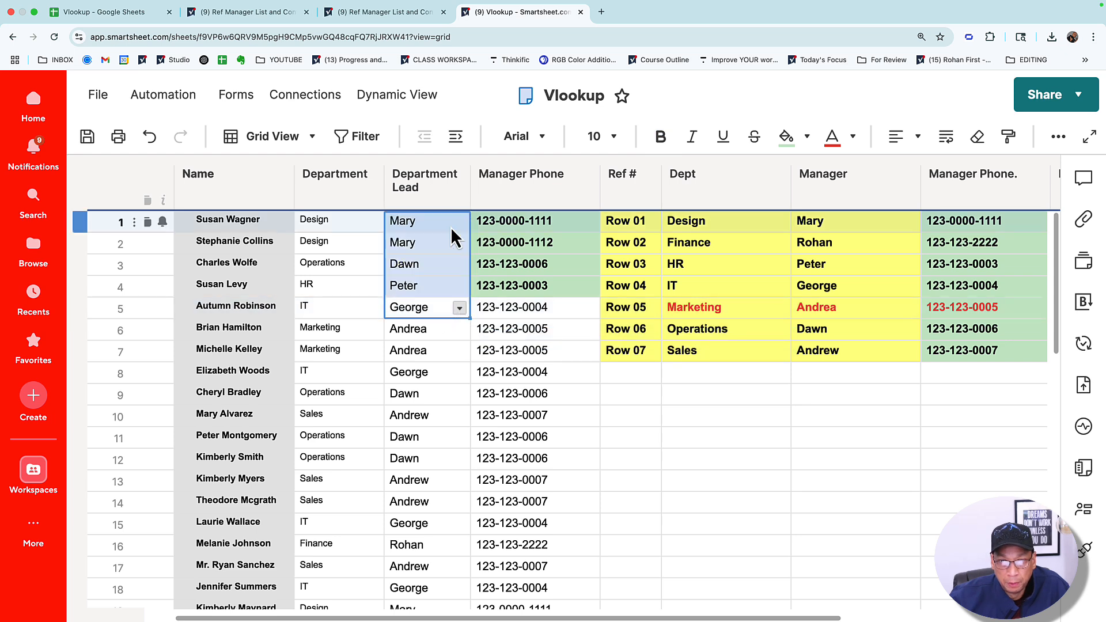
{"action": "left_click", "coordinate": [423, 229]}
{"action": "left_click", "coordinate": [426, 244]}
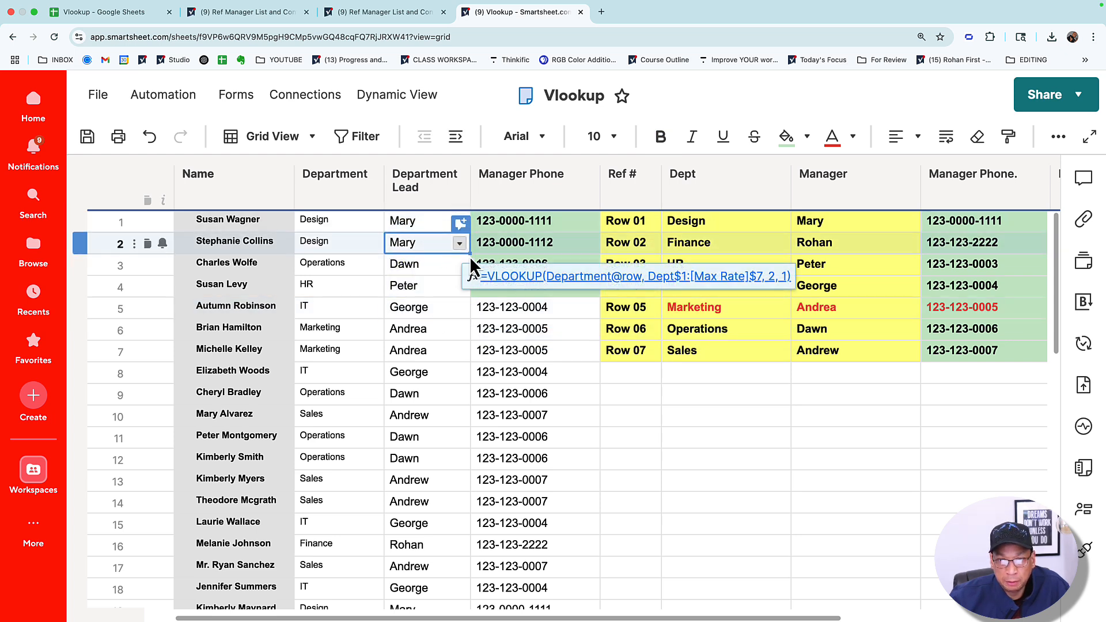
{"action": "left_click", "coordinate": [557, 306]}
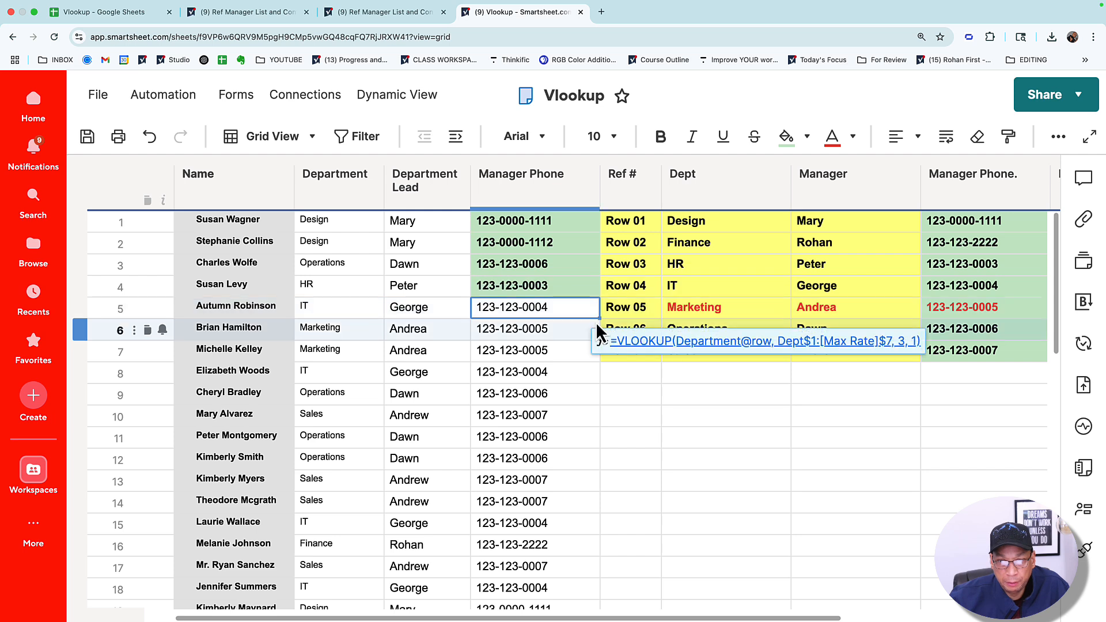
{"action": "left_click_drag", "start_coordinate": [596, 319], "coordinate": [544, 245]}
- Replace the Design department's manager name in the lookup table and check Department Lead in rows 1 and 2
{"action": "left_click", "coordinate": [818, 224]}
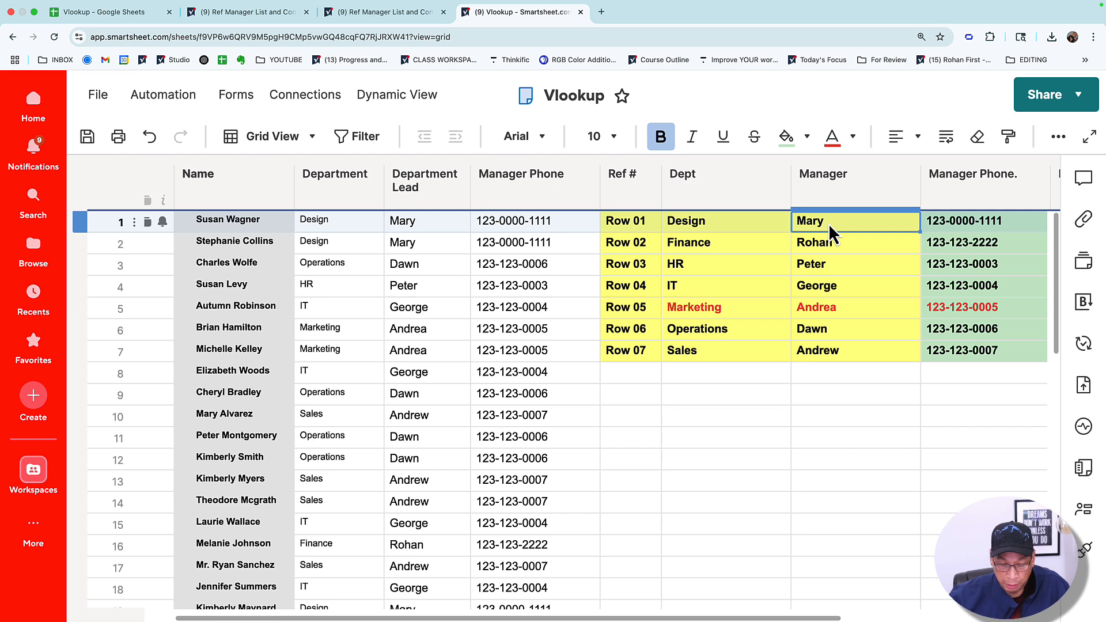
{"action": "type", "text": "Simone"}
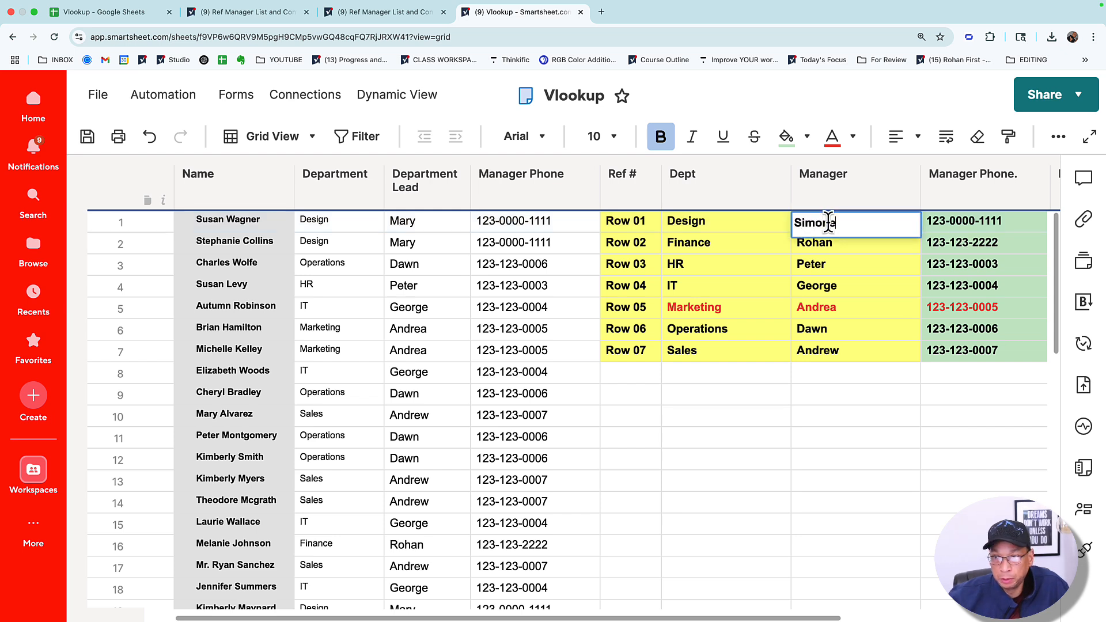
{"action": "left_click", "coordinate": [835, 305]}
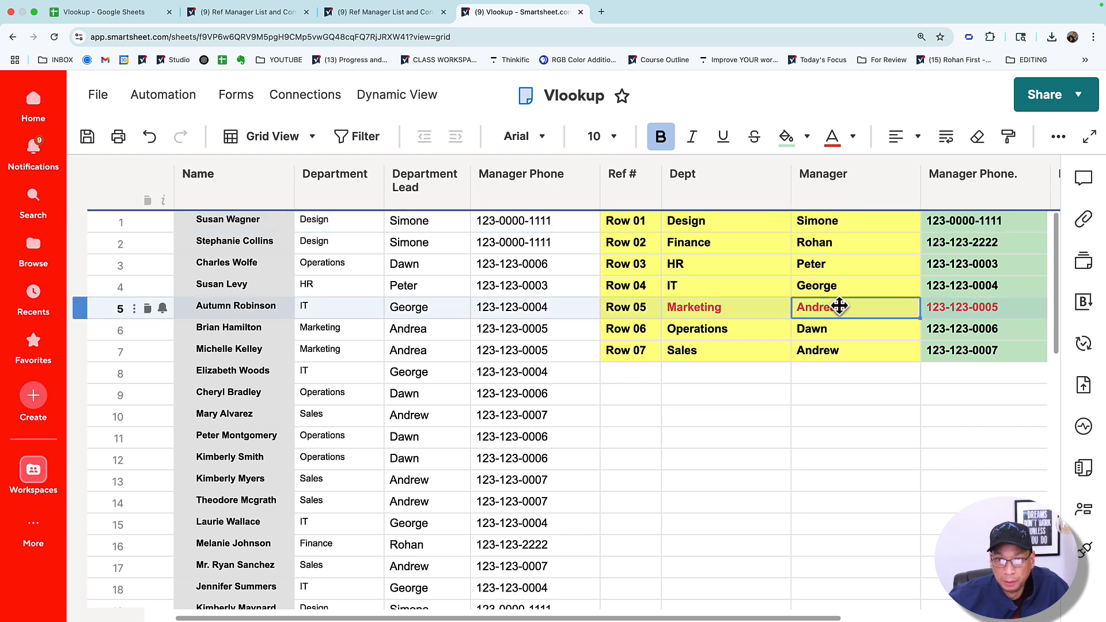
{"action": "left_click", "coordinate": [443, 222]}
{"action": "left_click", "coordinate": [440, 242]}
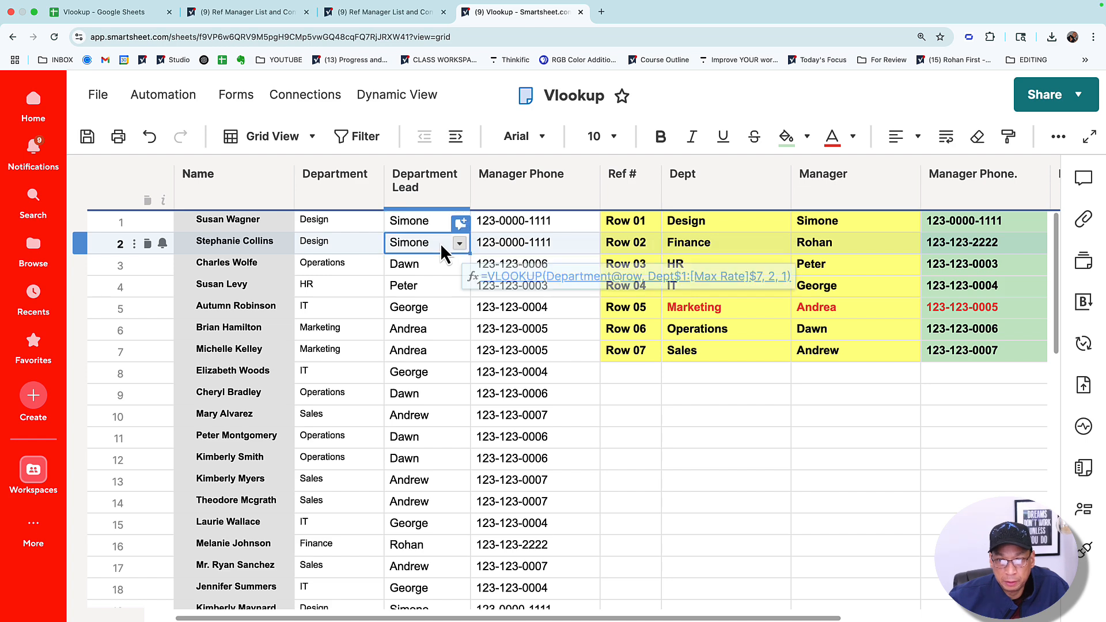
- Check the Department Lead formula in row 25, a Design employee further down the sheet
{"action": "scroll", "coordinate": [391, 403], "scroll_direction": "down", "scroll_amount": 5}
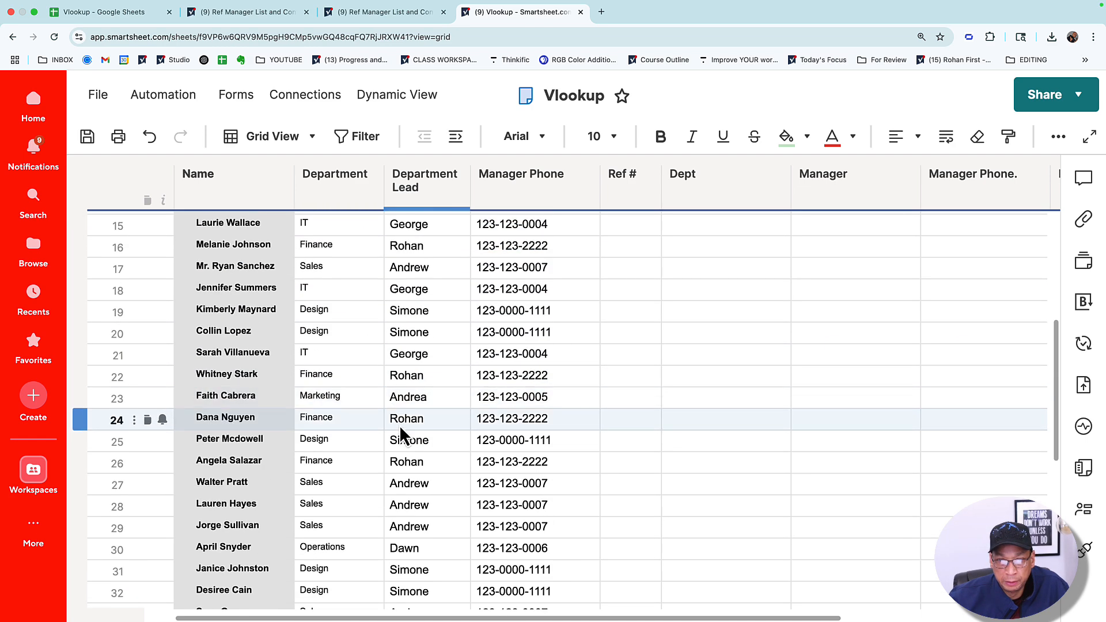
{"action": "left_click", "coordinate": [420, 444]}
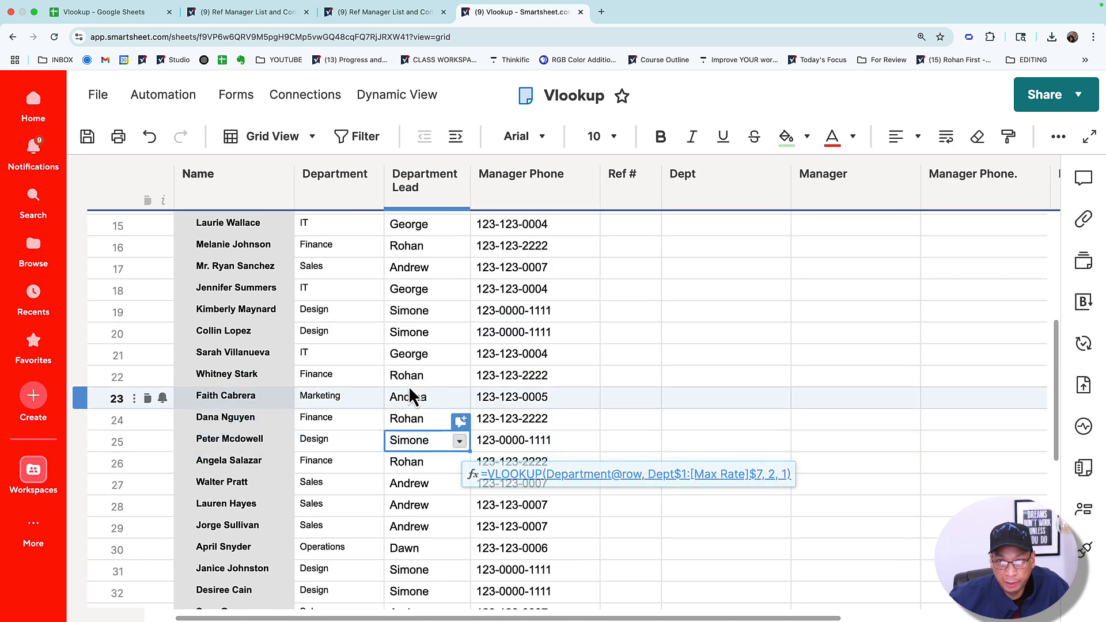
{"action": "scroll", "coordinate": [403, 305], "scroll_direction": "up", "scroll_amount": 5}
{"action": "mouse_move", "coordinate": [413, 286]}
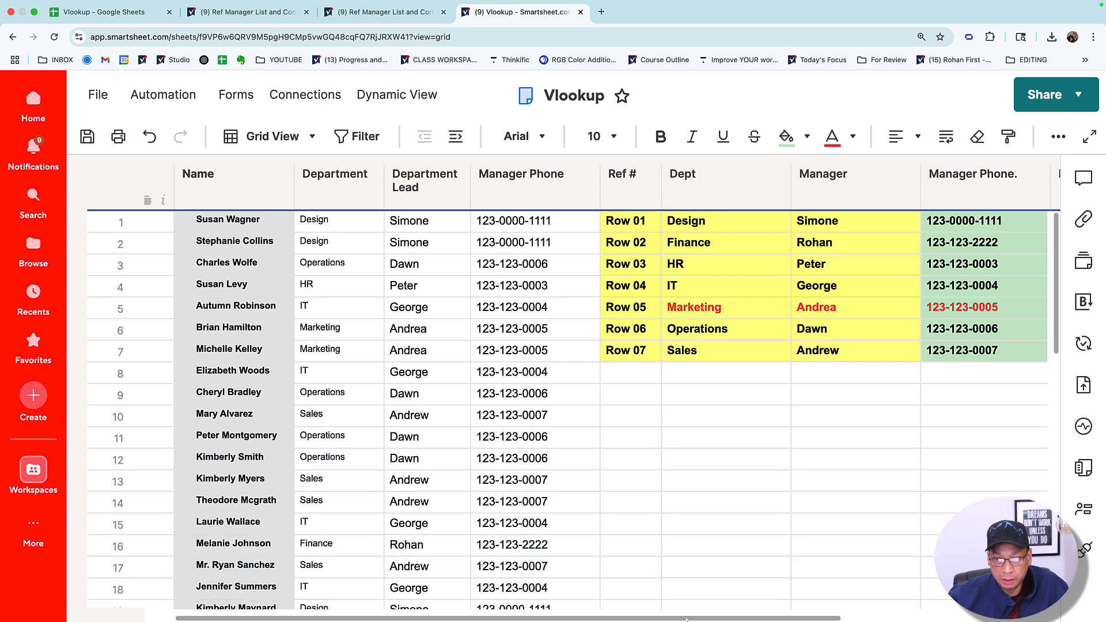
- Review the lookup table's remaining columns through Max Rate and return to the employee's Name cell in row 11
{"action": "left_click_drag", "start_coordinate": [686, 619], "coordinate": [943, 619]}
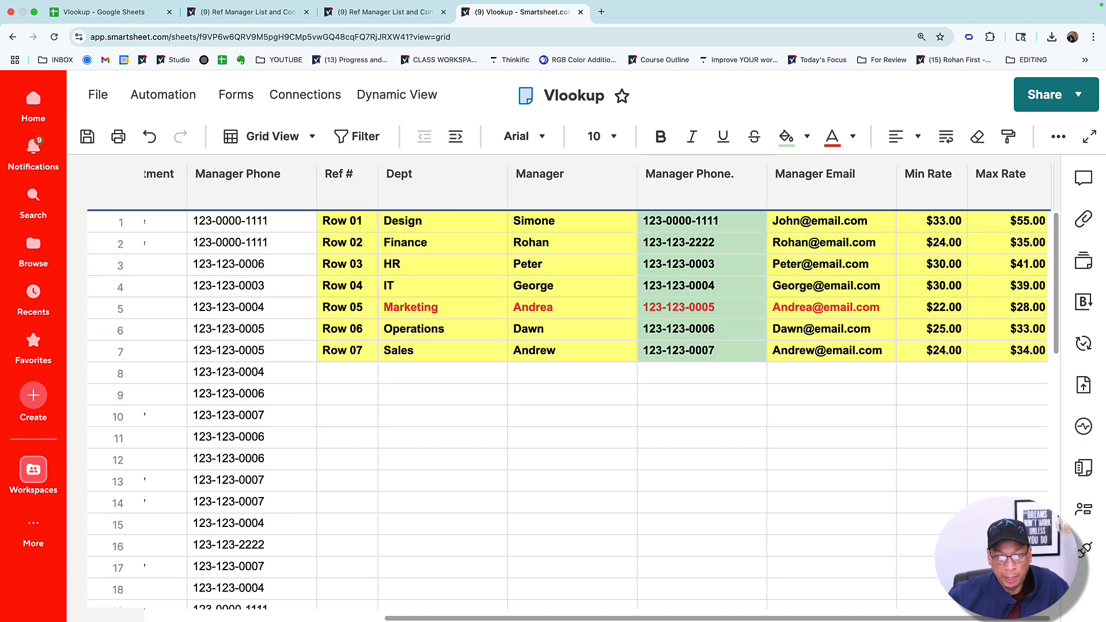
{"action": "left_click_drag", "start_coordinate": [483, 617], "coordinate": [245, 617]}
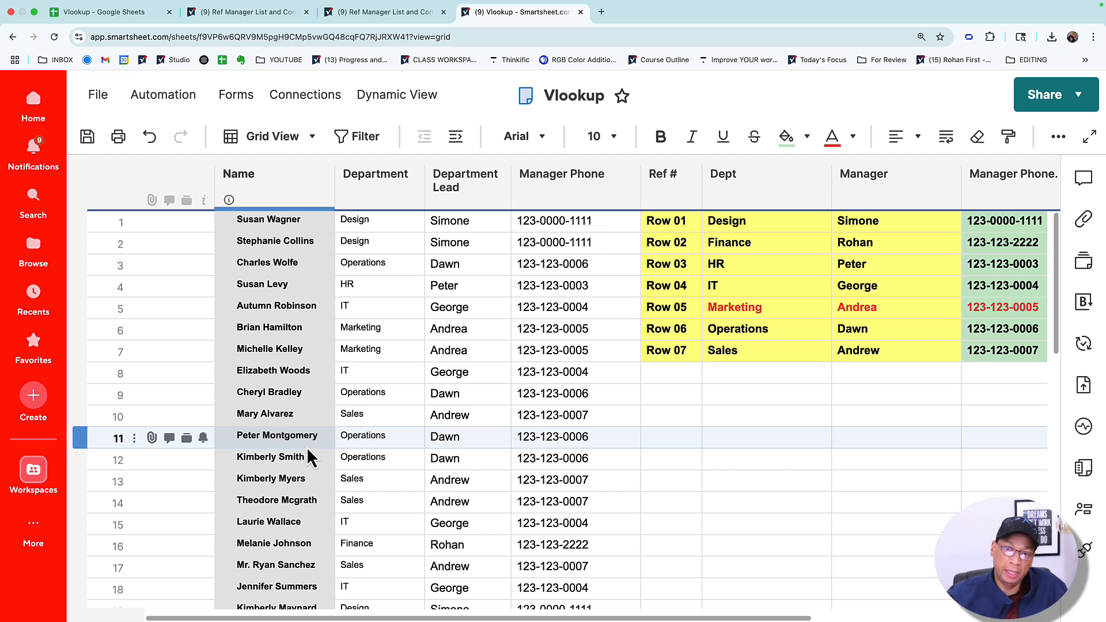
{"action": "left_click", "coordinate": [307, 446]}
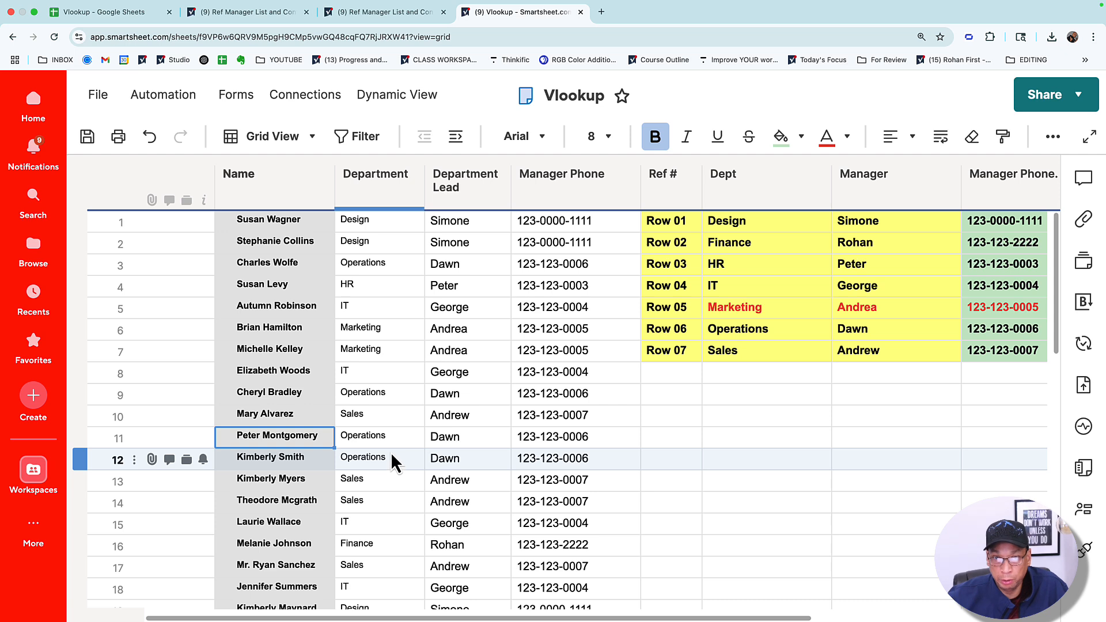